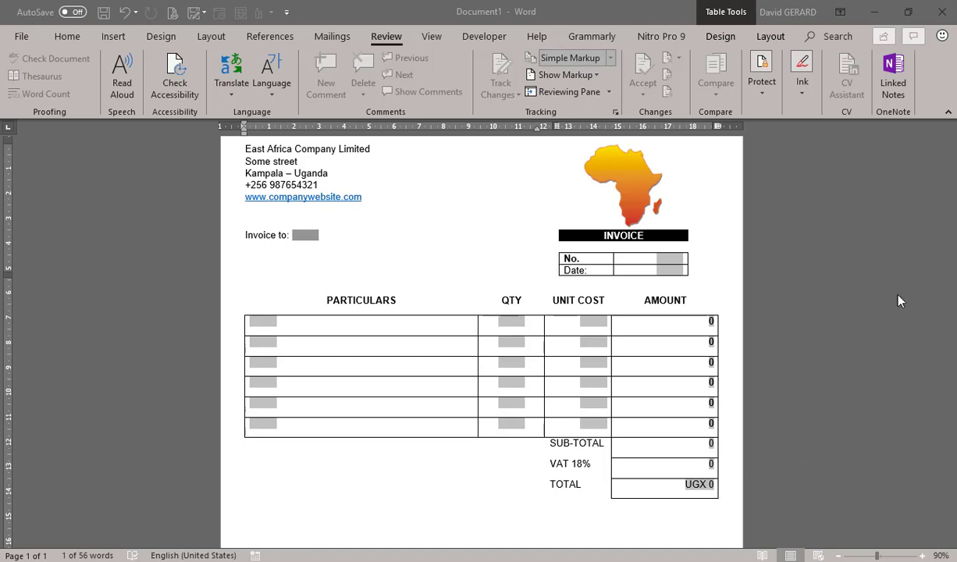
# Switch to the browser to read the \*CardText entry in the Office support article, and return to Word.
pyautogui.hotkey('alt', 'Tab')
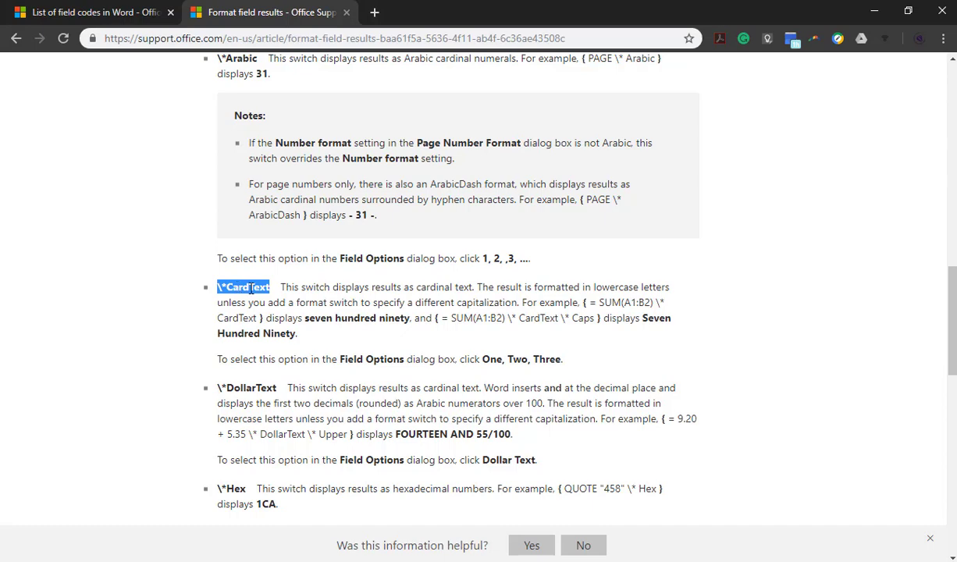
pyautogui.click(873, 14)
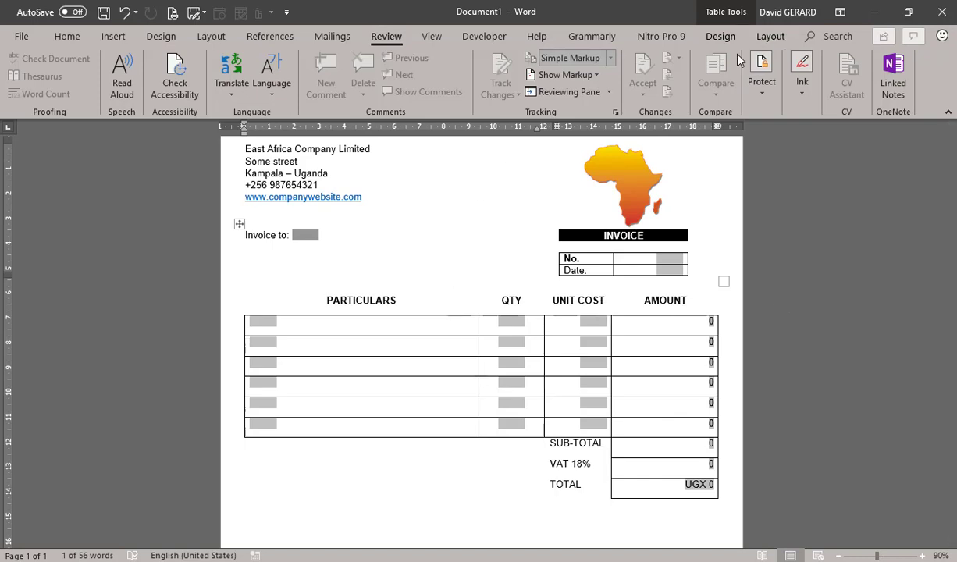
# Stop the form protection on the invoice document and close the editing restrictions.
pyautogui.click(761, 77)
pyautogui.click(804, 148)
pyautogui.click(756, 524)
pyautogui.click(943, 138)
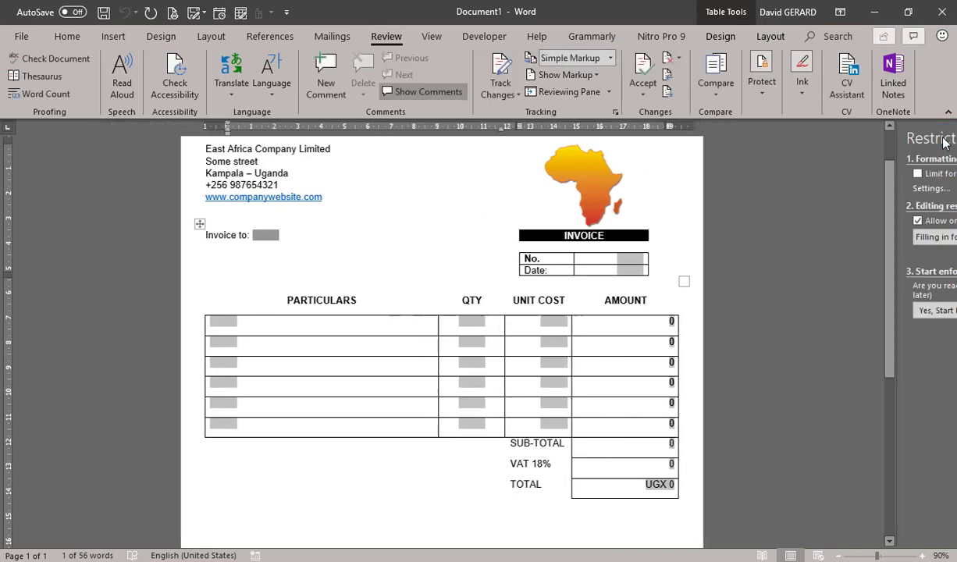
# Set the TOTAL form field's bookmark to Total and make it calculate on exit.
pyautogui.doubleClick(701, 485)
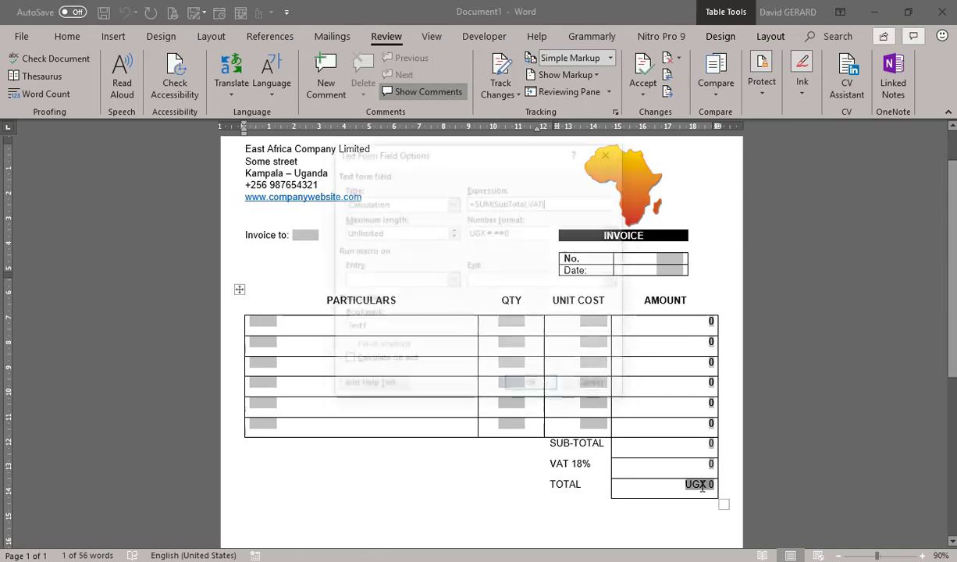
pyautogui.click(380, 329)
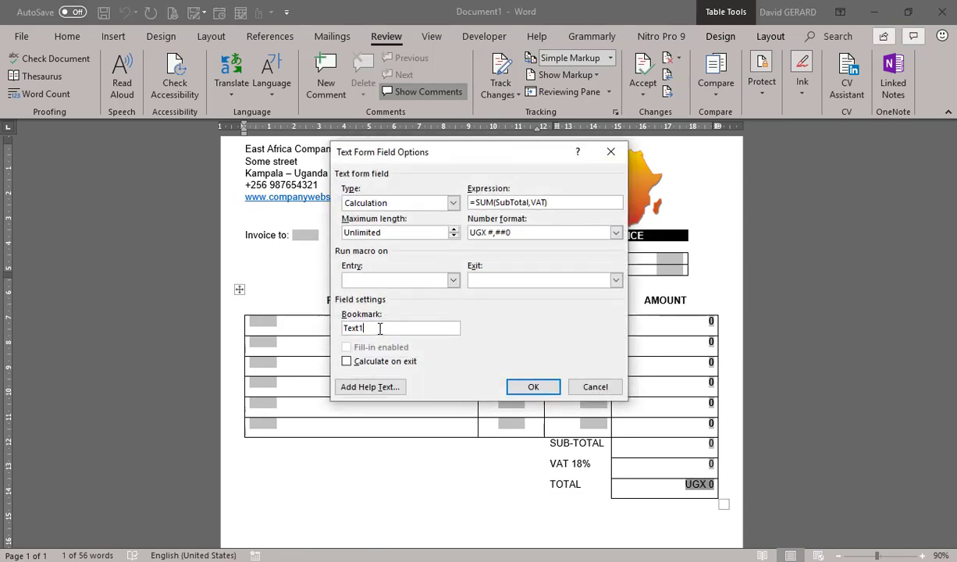
pyautogui.press('BackSpace')
pyautogui.press('BackSpace')
pyautogui.press('BackSpace')
pyautogui.press('BackSpace')
pyautogui.write('otal')
pyautogui.press('Tab')
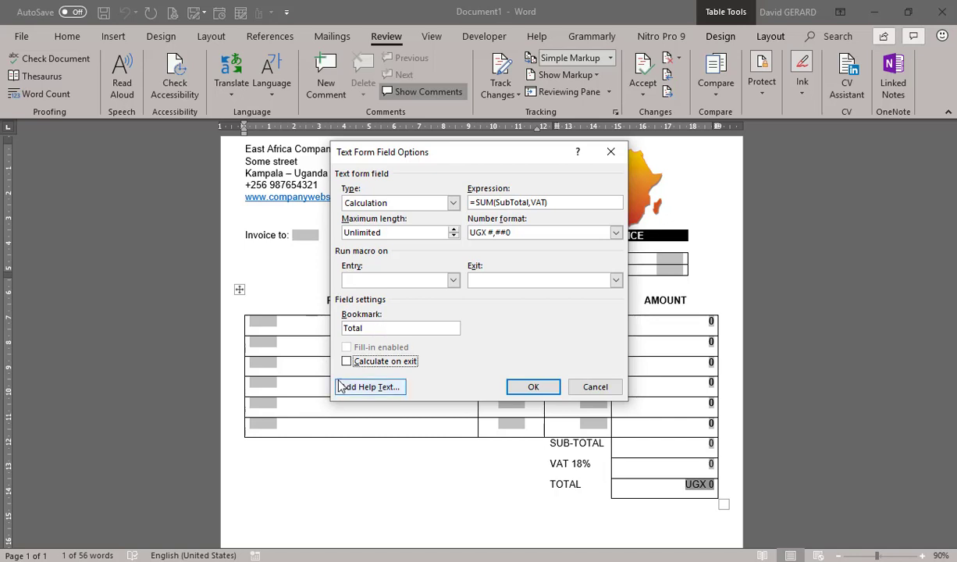
pyautogui.click(347, 363)
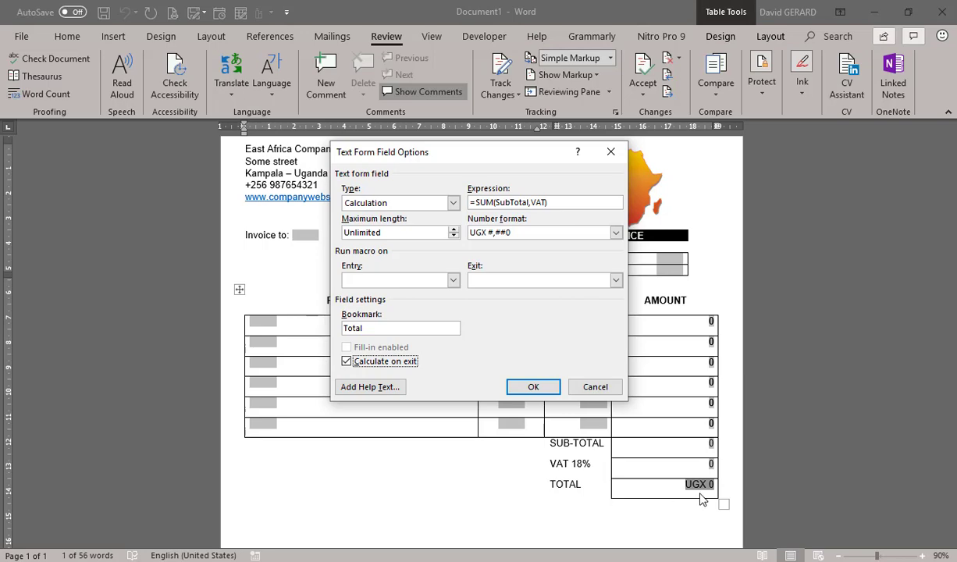
pyautogui.click(532, 386)
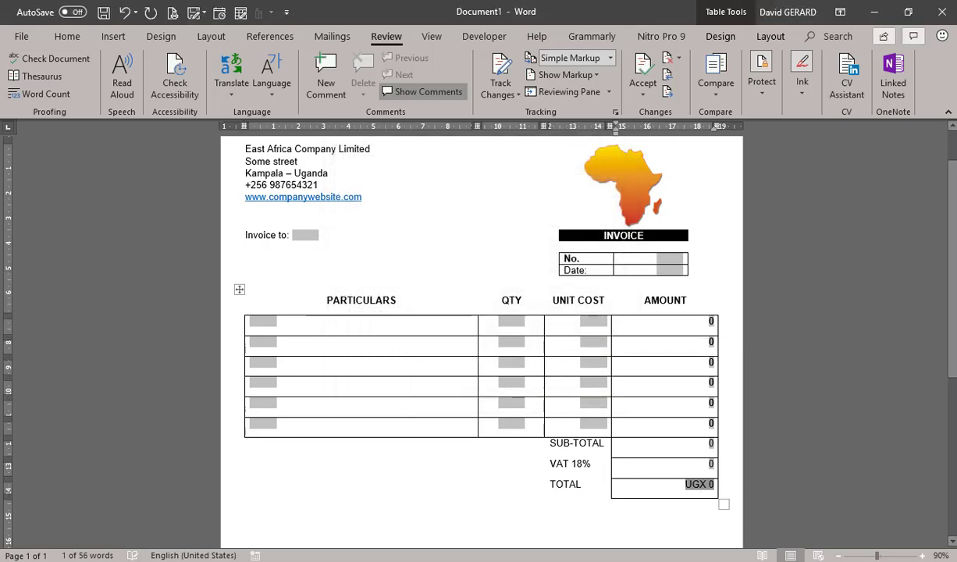
# In InvoiceDemo-Edited_CardText.docx, fill the first item row with quantity 30 and unit cost 300.
pyautogui.click(371, 530)
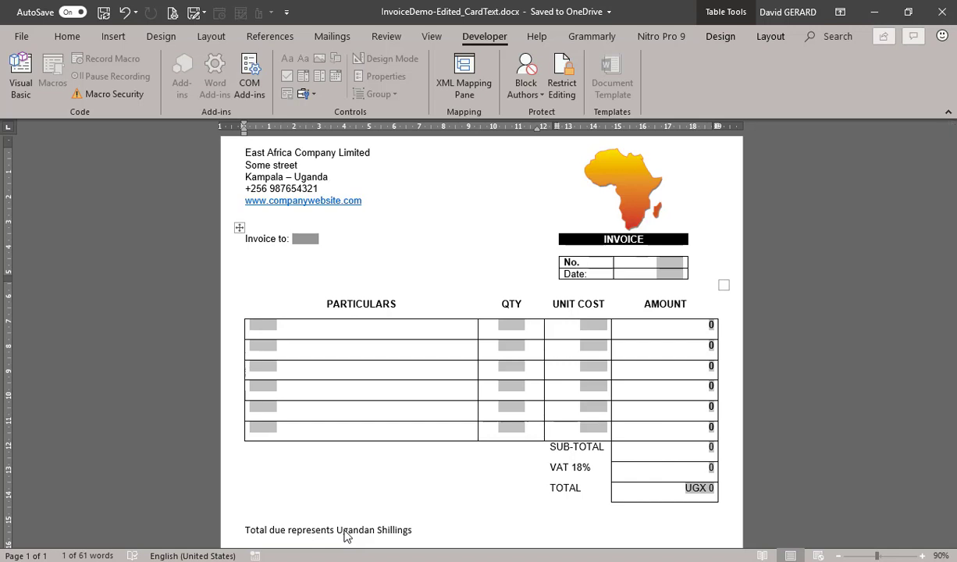
pyautogui.press('Tab')
pyautogui.press('Tab')
pyautogui.press('Tab')
pyautogui.press('Tab')
pyautogui.press('Tab')
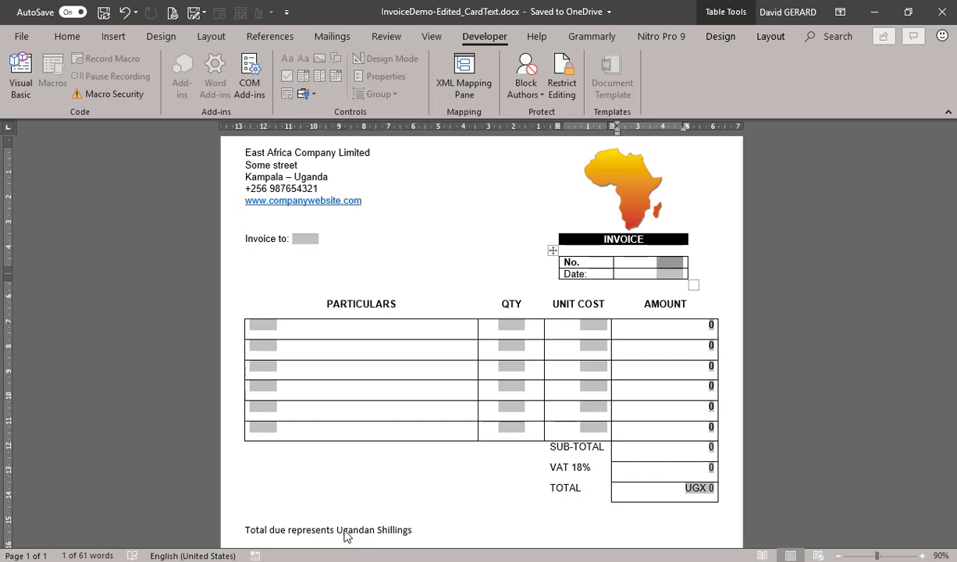
pyautogui.hotkey('shift', 'Tab')
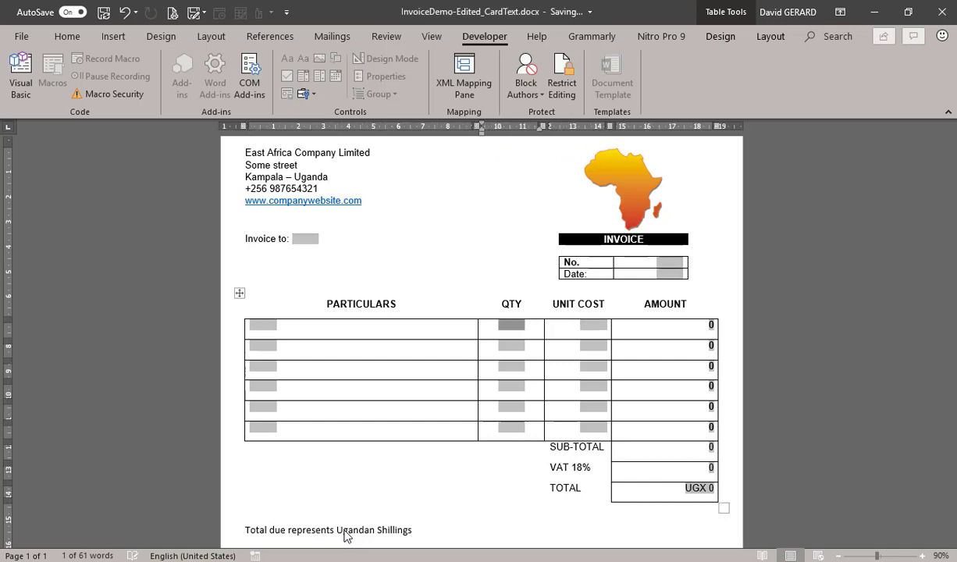
pyautogui.write('30')
pyautogui.press('Tab')
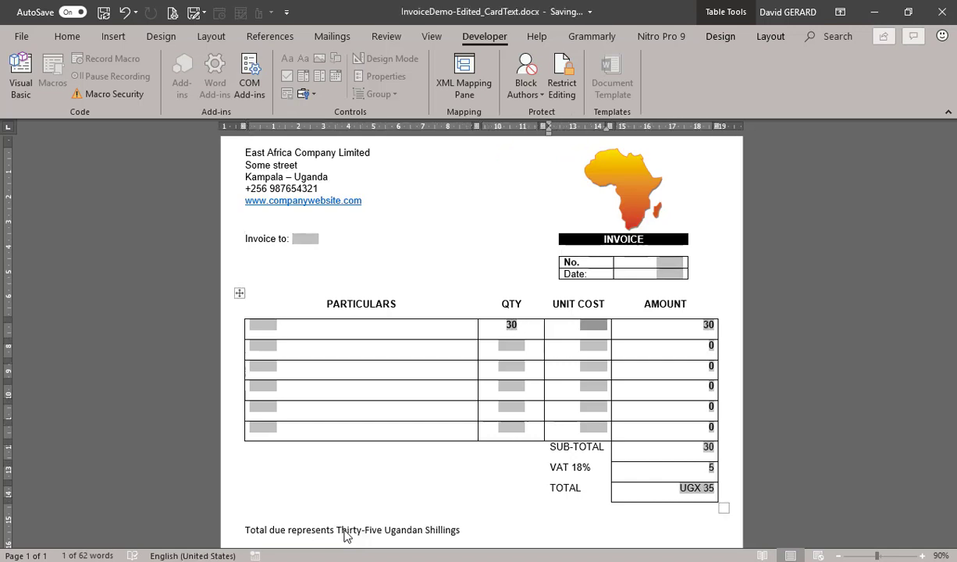
pyautogui.write('300')
pyautogui.press('Tab')
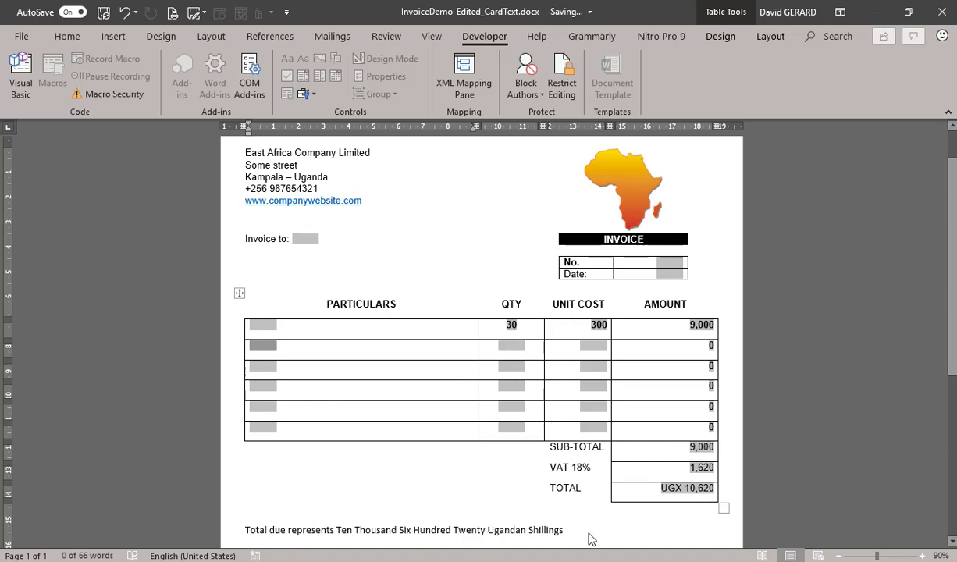
# Fill the second item row with quantity 300 and unit cost 250000.
pyautogui.press('Tab')
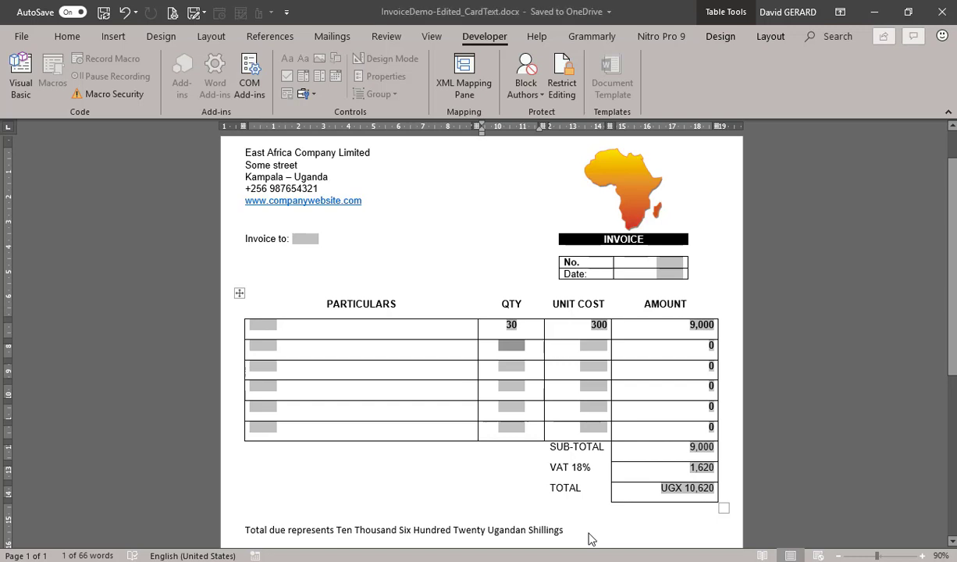
pyautogui.write('300')
pyautogui.press('Tab')
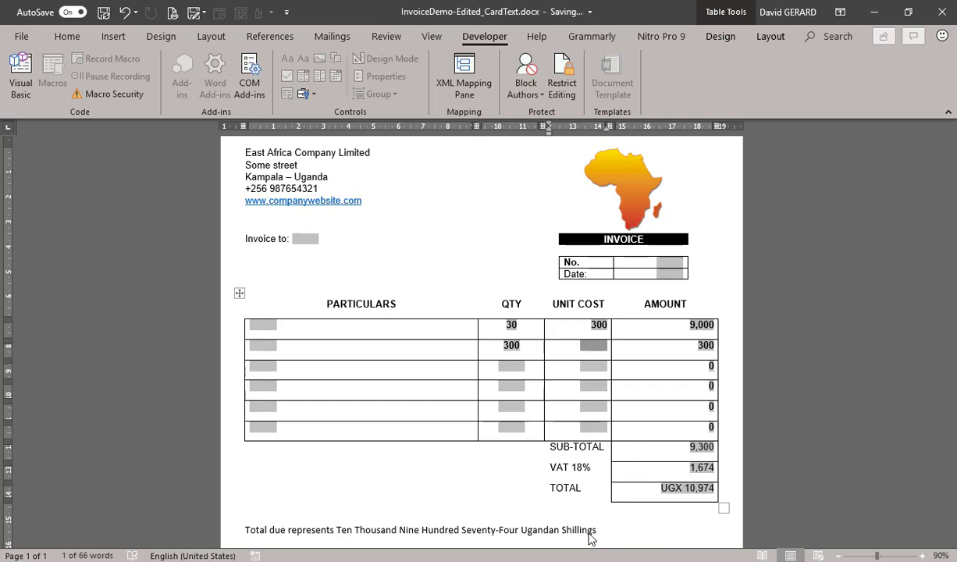
pyautogui.write('250000')
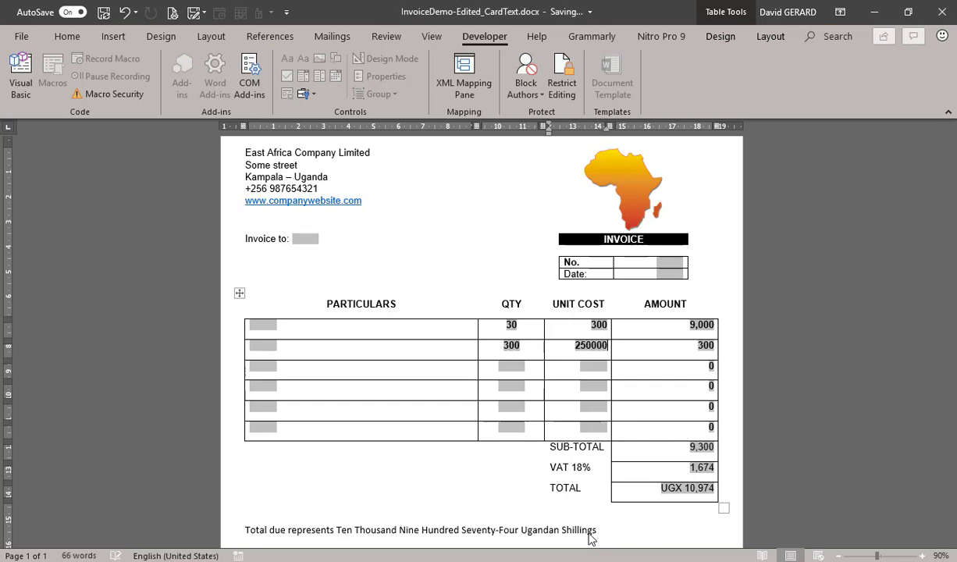
pyautogui.press('Tab')
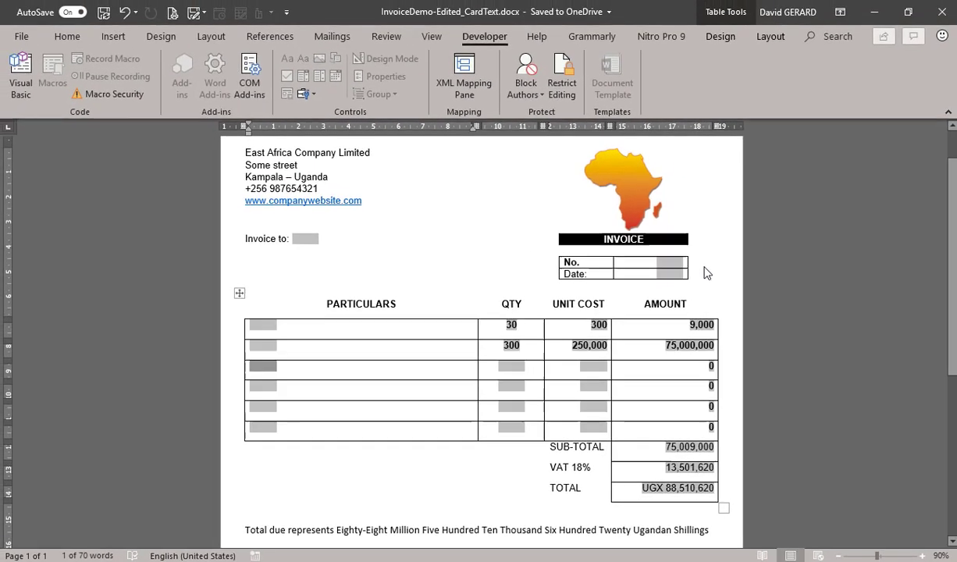
# Stop the form protection on this invoice and display the field codes throughout the document.
pyautogui.click(562, 78)
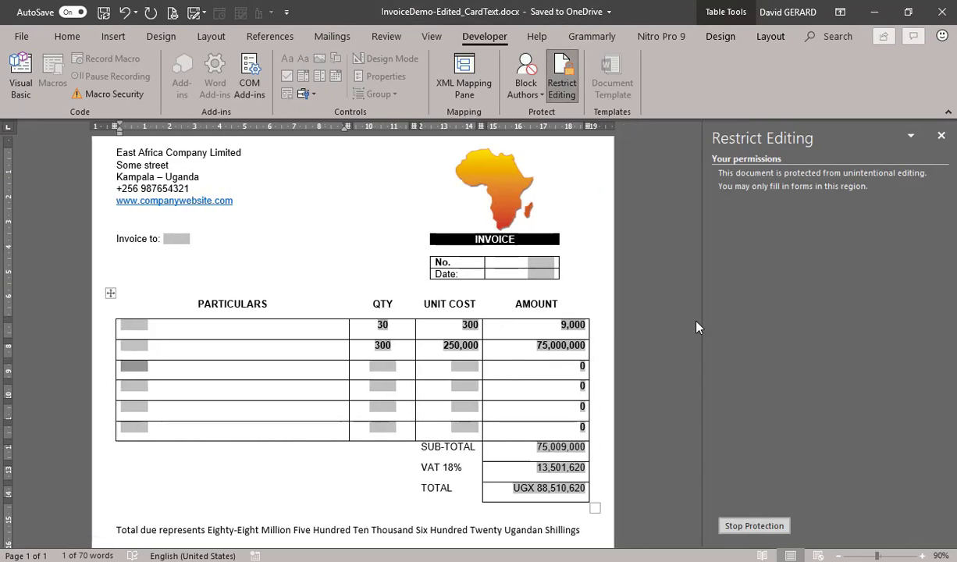
pyautogui.click(755, 526)
pyautogui.click(941, 136)
pyautogui.hotkey('alt', 'F9')
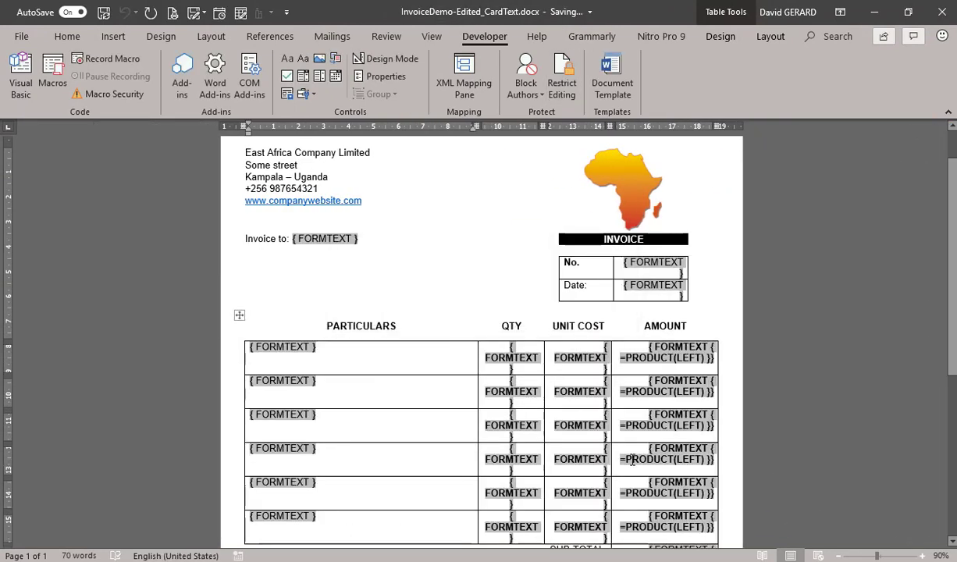
# Examine the three IF fields for billions, millions and the remainder in the "Total due represents" line.
pyautogui.moveTo(954, 205); pyautogui.dragTo(953, 380)
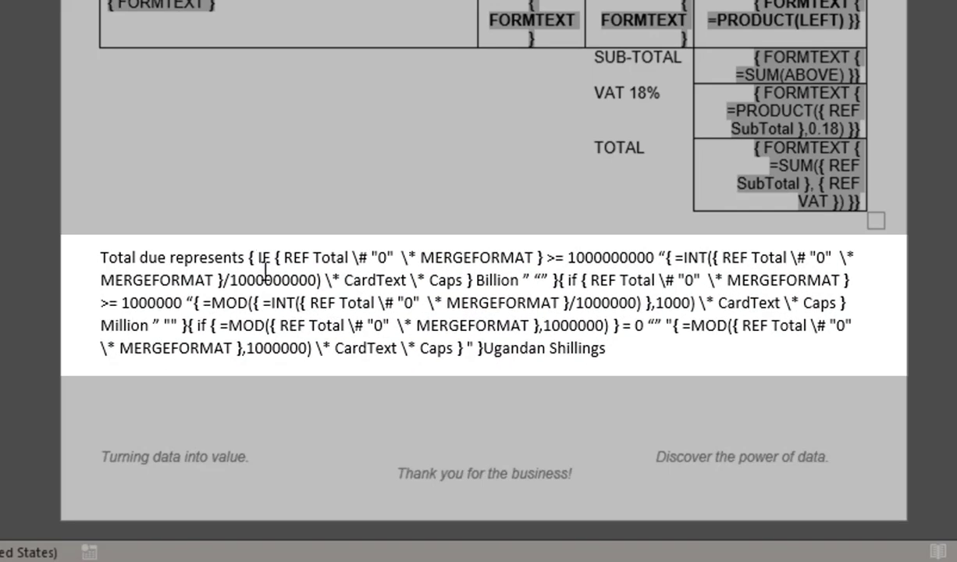
pyautogui.moveTo(264, 267); pyautogui.dragTo(456, 342)
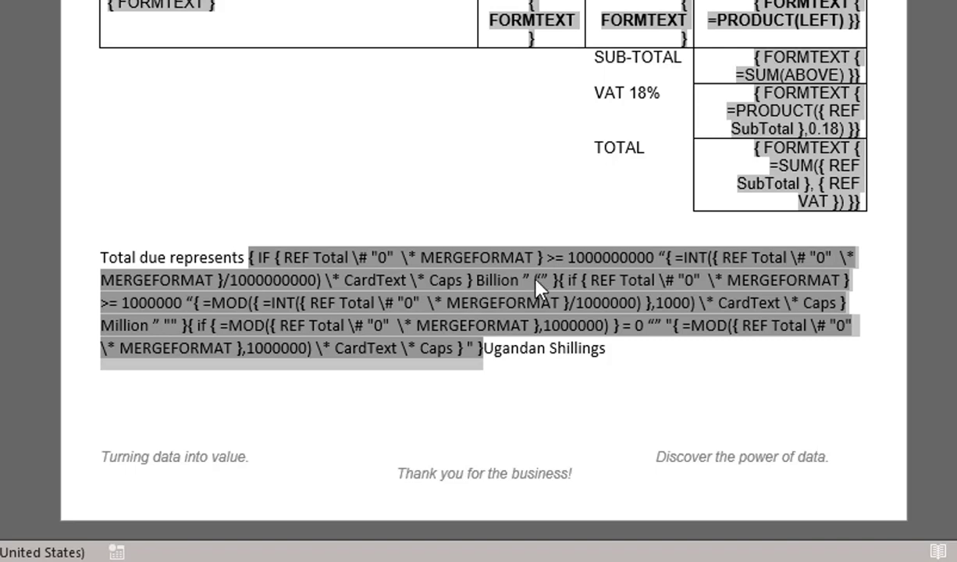
pyautogui.moveTo(535, 282); pyautogui.dragTo(547, 279)
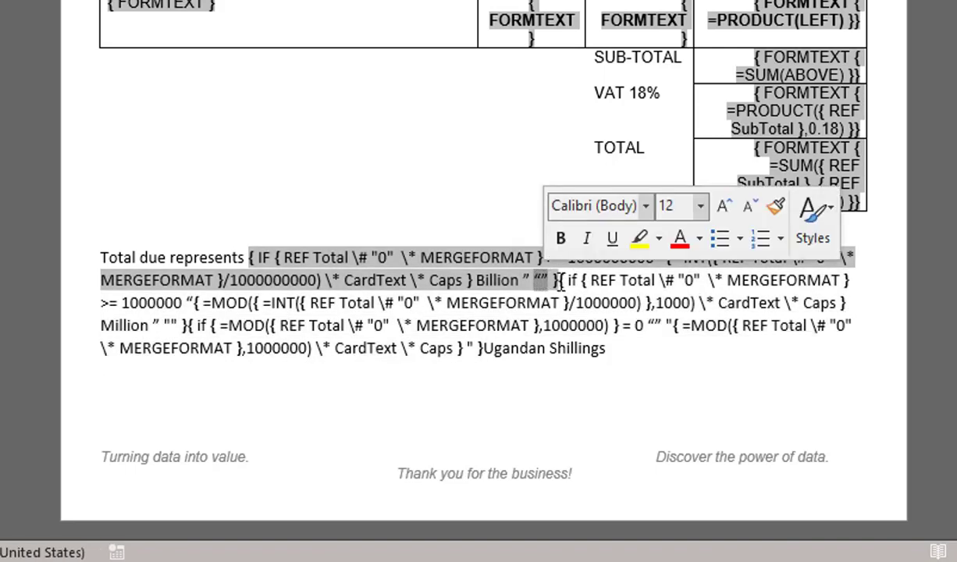
pyautogui.click(560, 280)
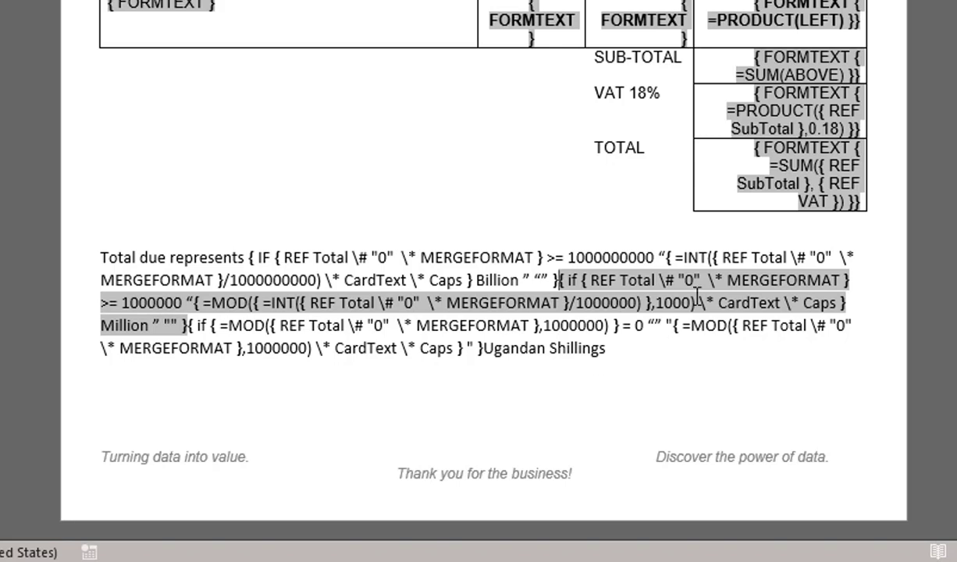
pyautogui.doubleClick(185, 326)
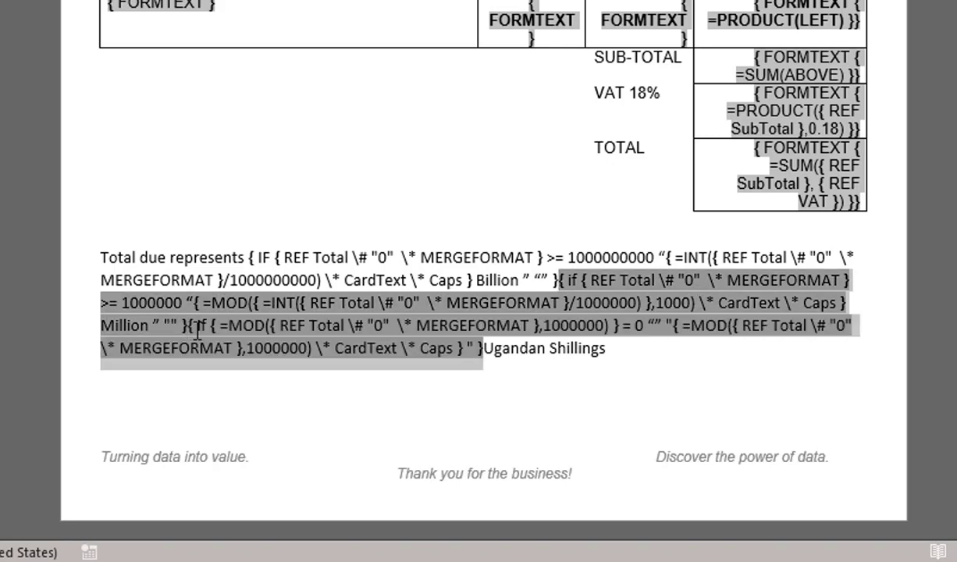
pyautogui.doubleClick(195, 328)
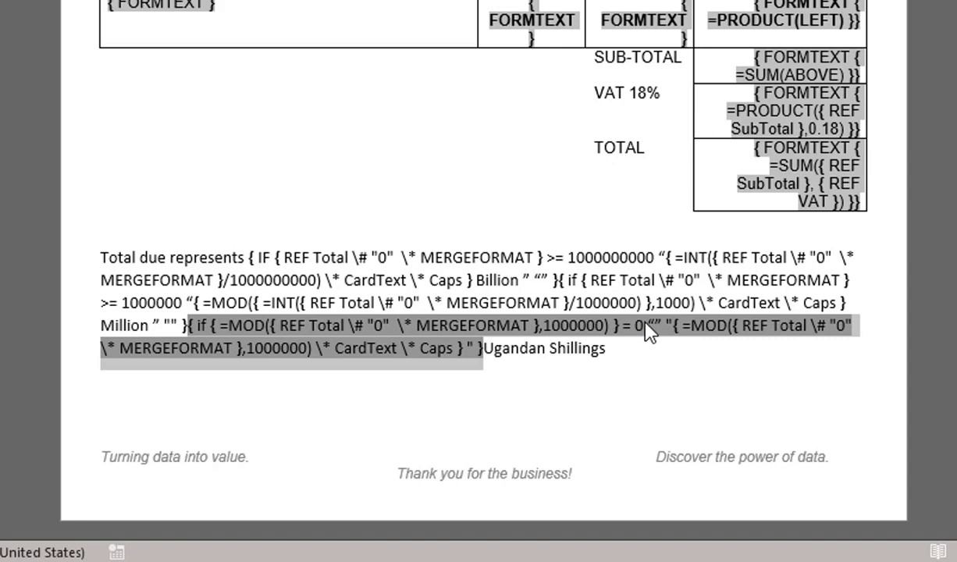
pyautogui.click(665, 329)
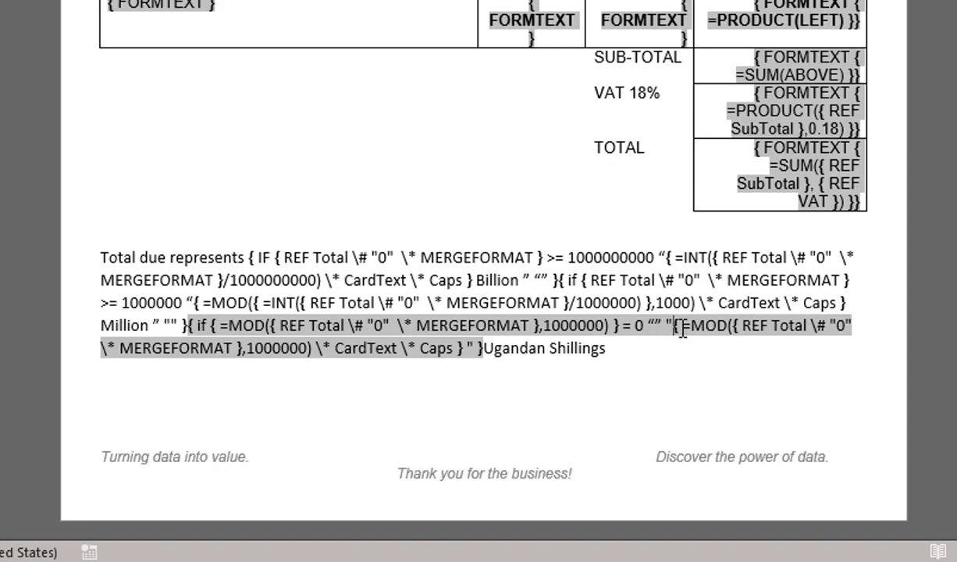
pyautogui.write('"')
pyautogui.click(263, 266)
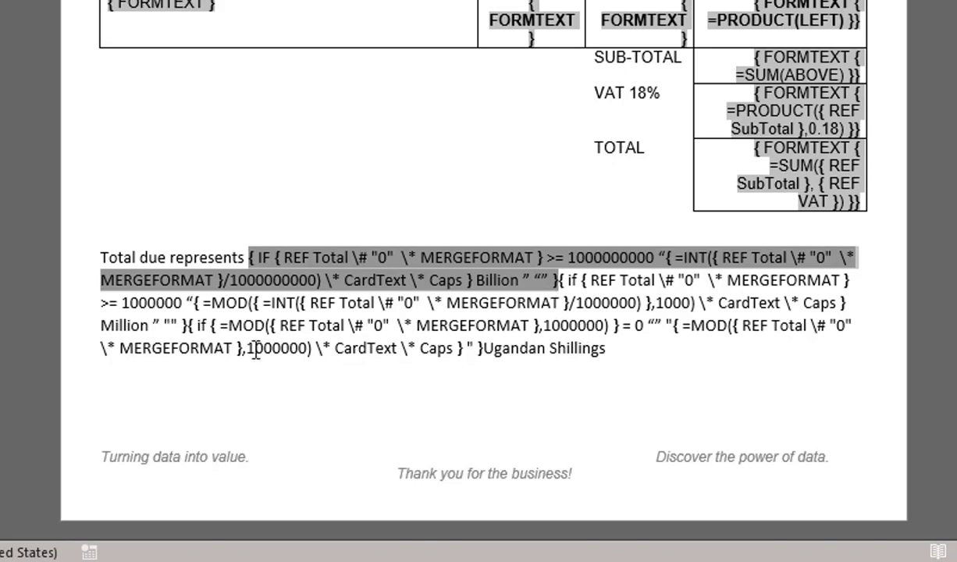
pyautogui.moveTo(190, 325); pyautogui.dragTo(216, 346)
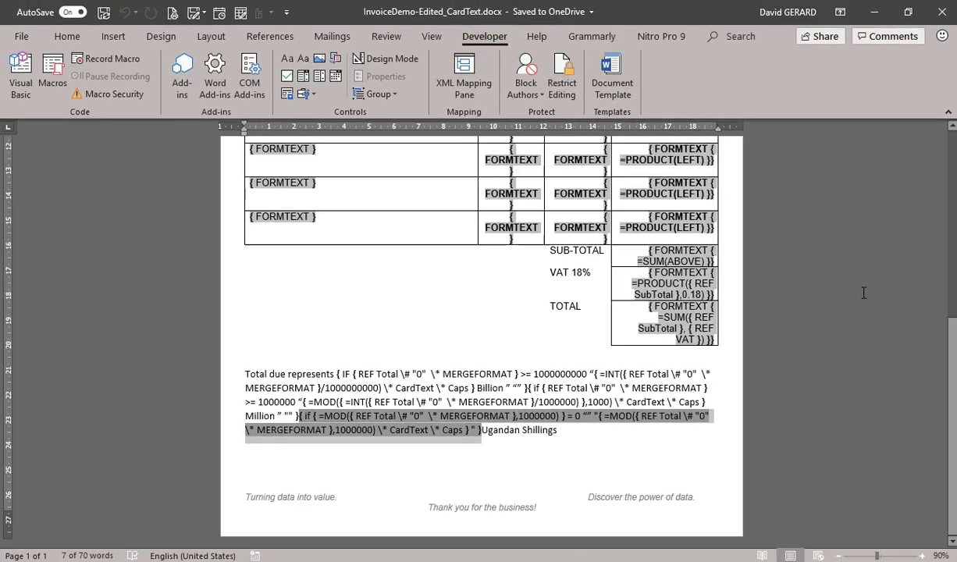
# Check the \*CardText entry in the browser's support article against the billions IF field in Word's total-due line.
pyautogui.hotkey('alt', 'Tab')
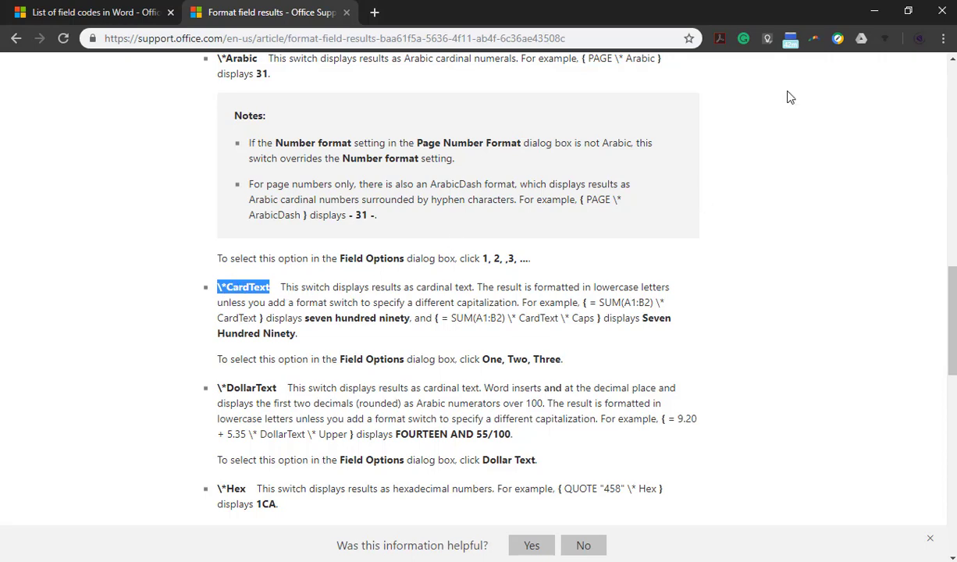
pyautogui.click(876, 14)
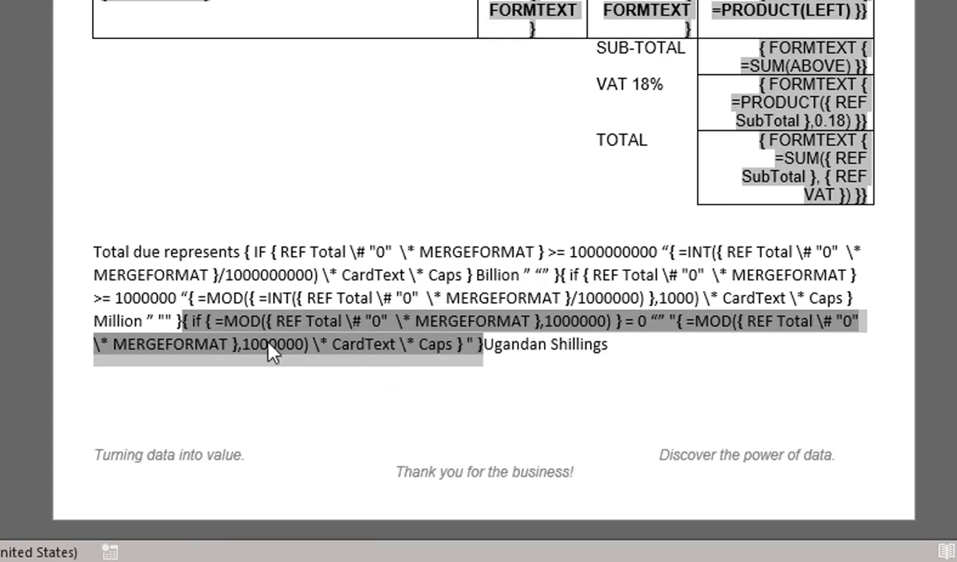
pyautogui.moveTo(238, 252); pyautogui.dragTo(265, 266)
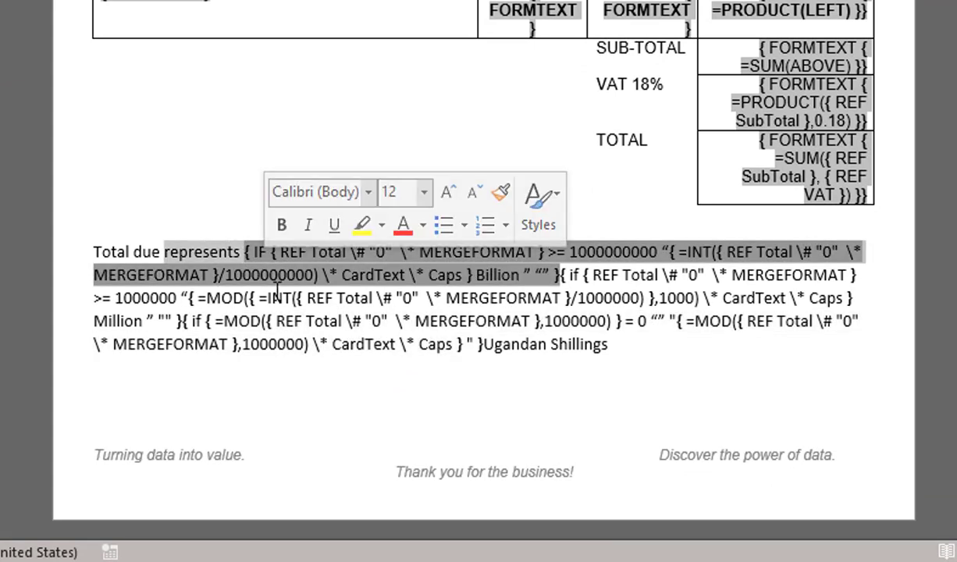
pyautogui.click(561, 273)
pyautogui.click(289, 252)
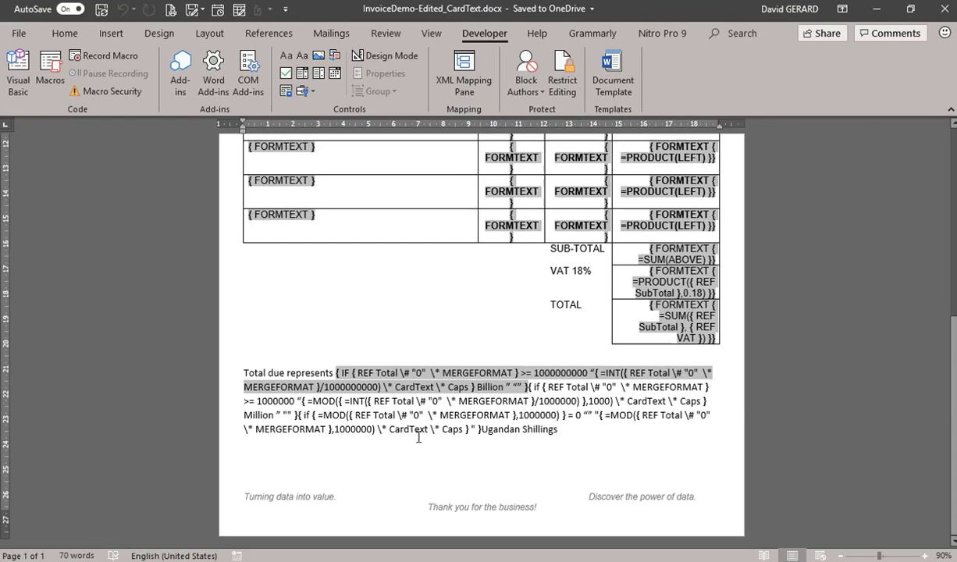
# Return the whole document to field results and show the field codes only in the "Total due represents" line.
pyautogui.rightClick(670, 309)
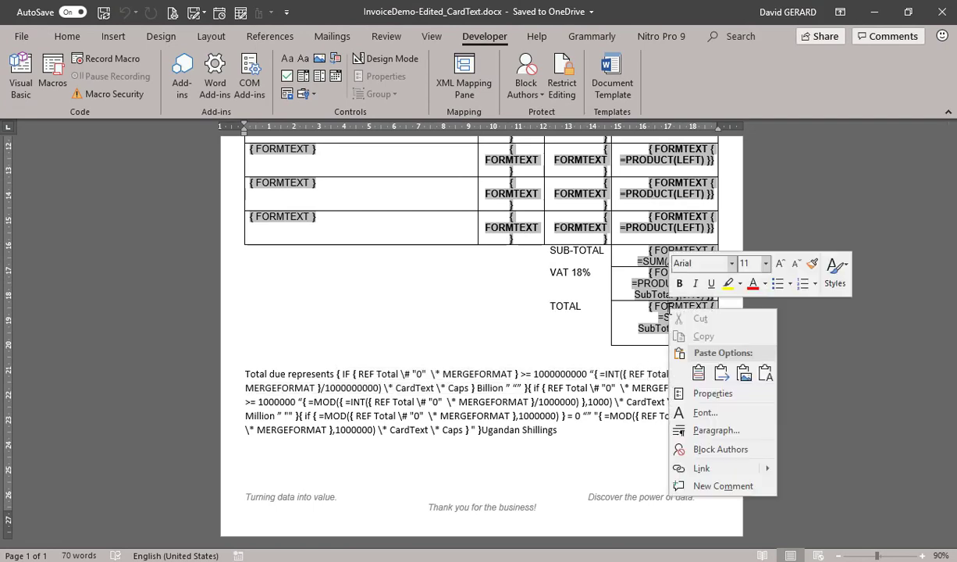
pyautogui.hotkey('alt', 'F9')
pyautogui.click(231, 239)
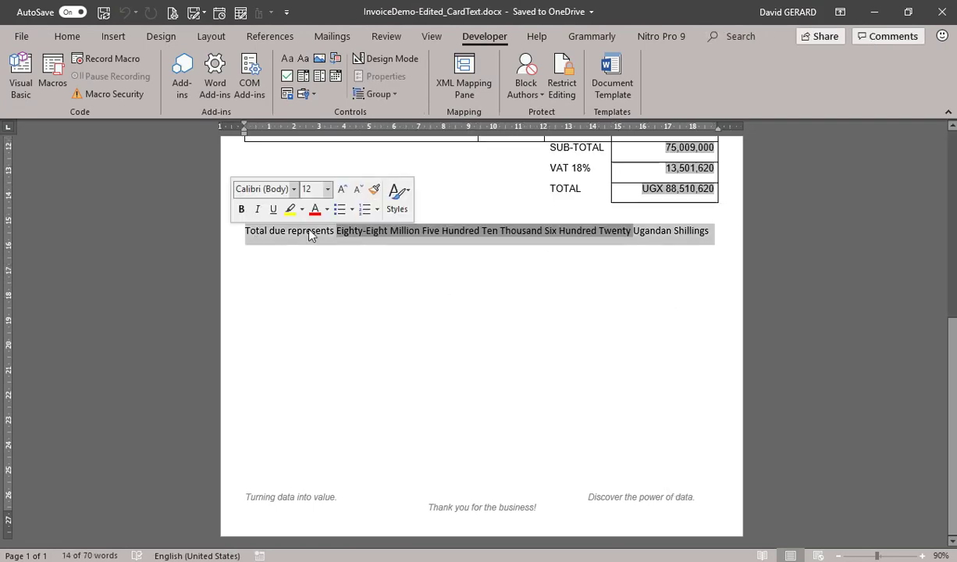
pyautogui.rightClick(311, 230)
pyautogui.click(371, 349)
# Show the results of both nested REF Total fields inside the billions IF field of the "Total due represents" line.
pyautogui.click(365, 230)
pyautogui.rightClick(366, 230)
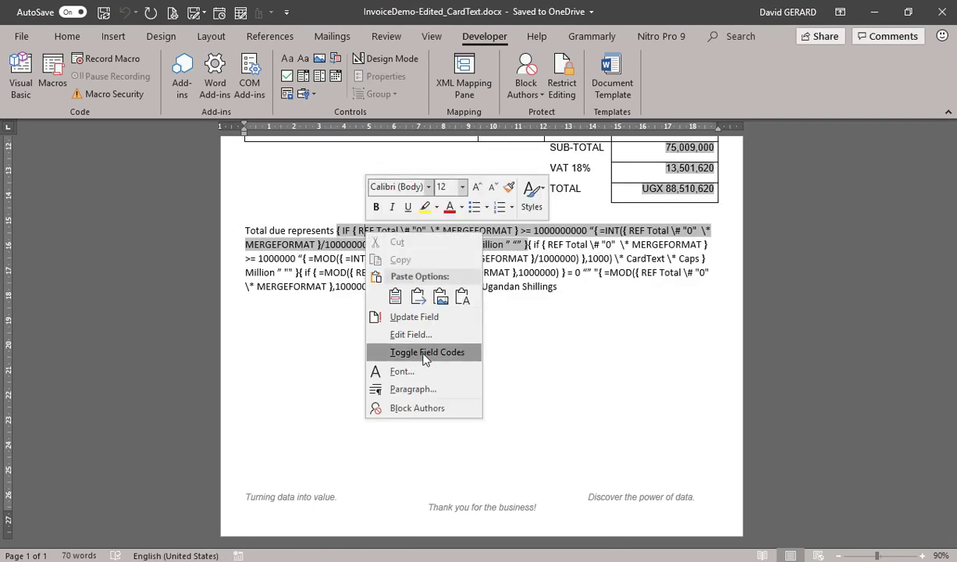
pyautogui.click(426, 350)
pyautogui.rightClick(523, 231)
pyautogui.click(582, 348)
# Show the results of the nested REF Total fields inside the millions IF field and the remainder IF field.
pyautogui.rightClick(311, 243)
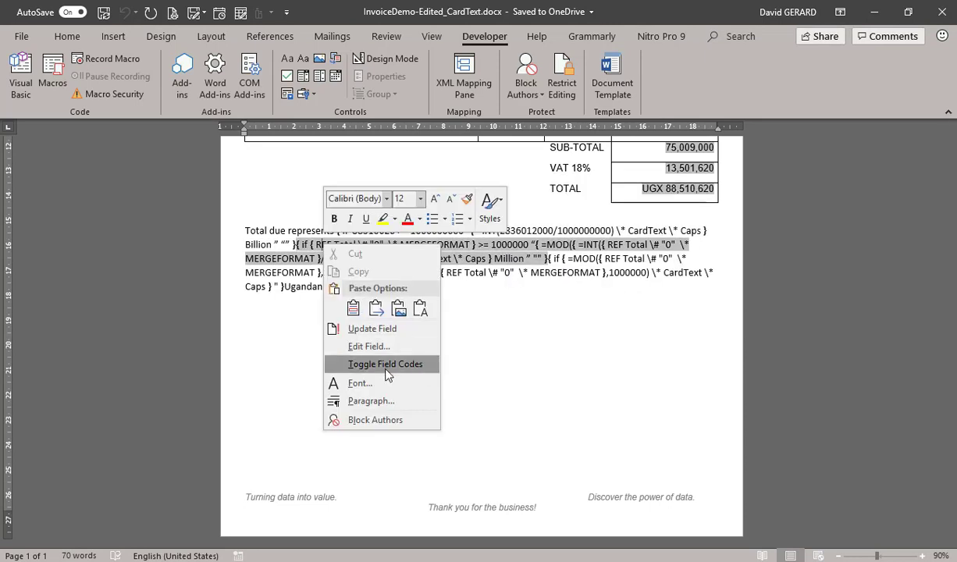
pyautogui.click(372, 361)
pyautogui.rightClick(472, 252)
pyautogui.click(503, 369)
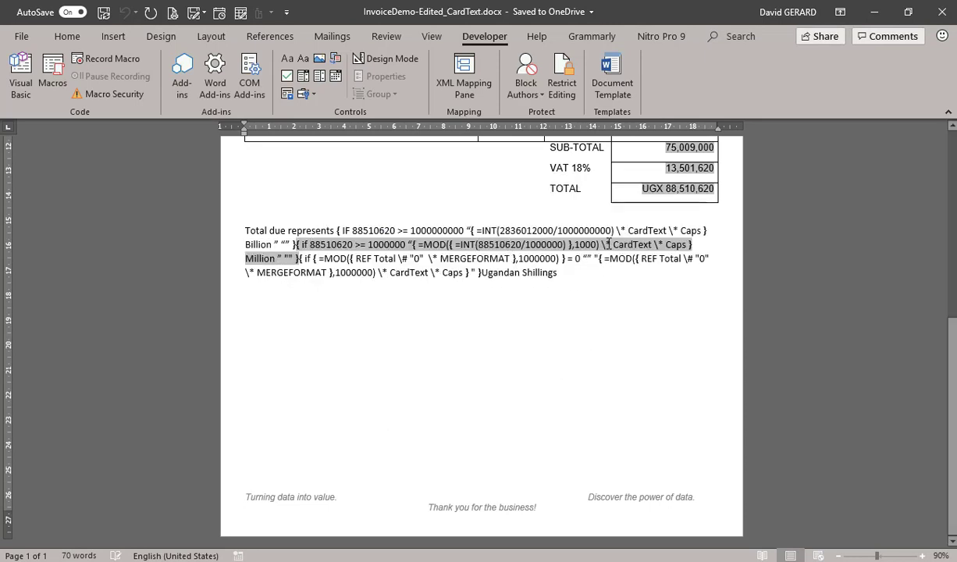
pyautogui.rightClick(370, 258)
pyautogui.click(426, 378)
pyautogui.rightClick(502, 243)
pyautogui.click(558, 366)
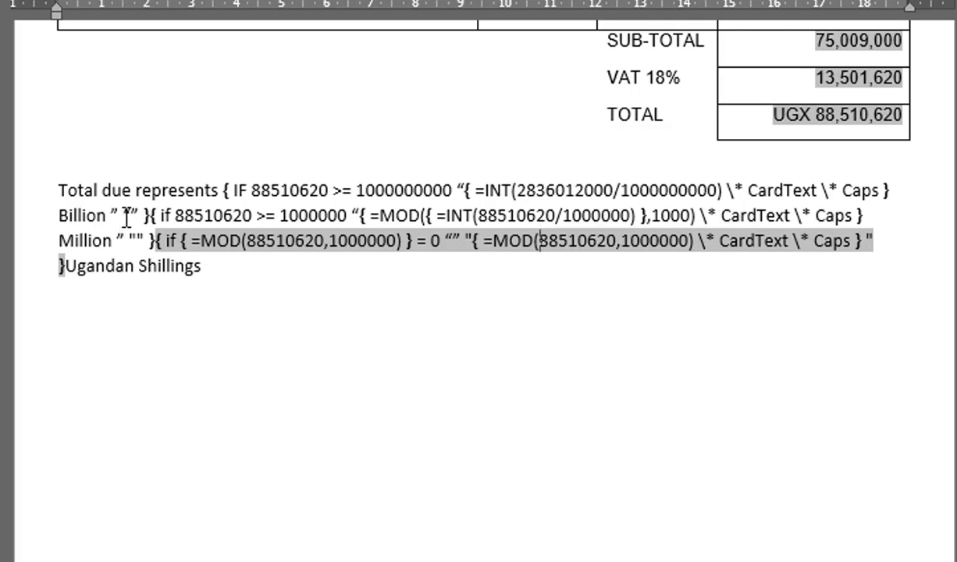
# Highlight the empty false text of the billions IF field and switch that whole field to its result.
pyautogui.moveTo(125, 217); pyautogui.dragTo(139, 219)
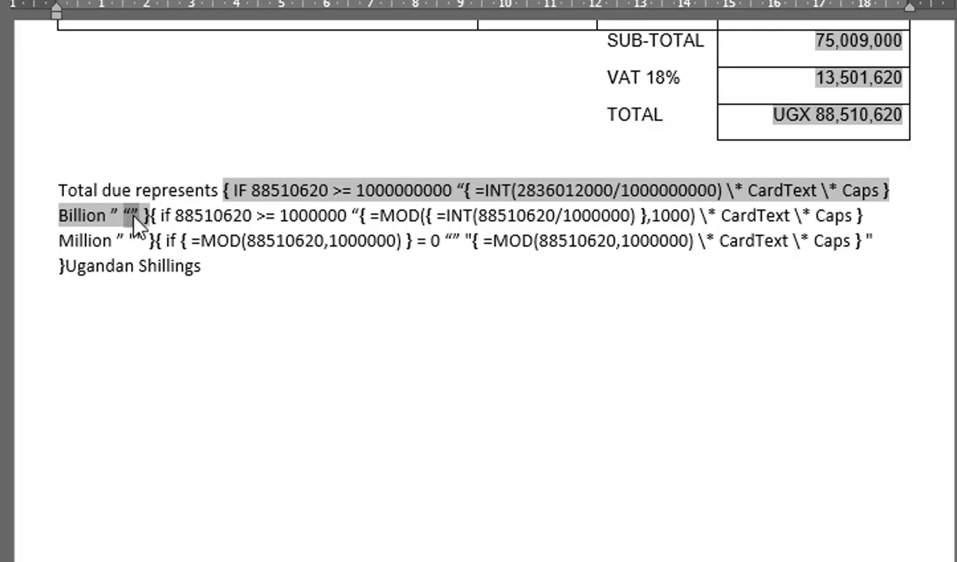
pyautogui.rightClick(248, 190)
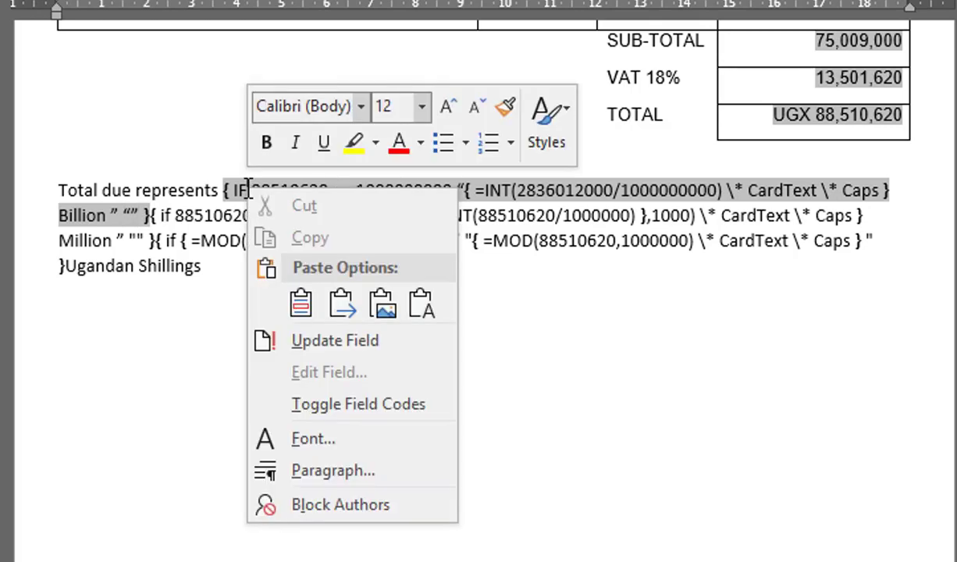
pyautogui.click(331, 386)
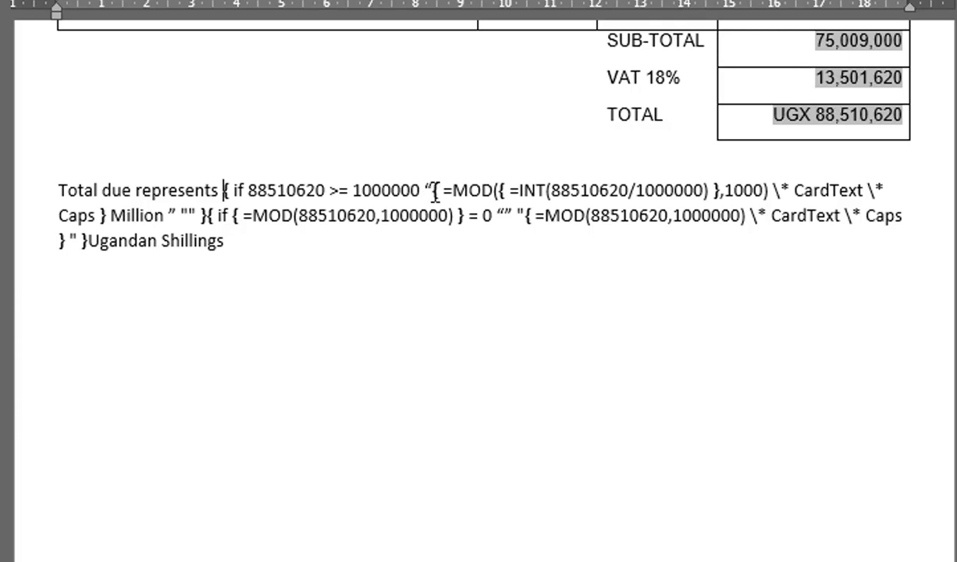
# Select the nested INT field inside the millions IF field's MOD formula and show its result.
pyautogui.click(497, 203)
pyautogui.moveTo(498, 205); pyautogui.dragTo(507, 192)
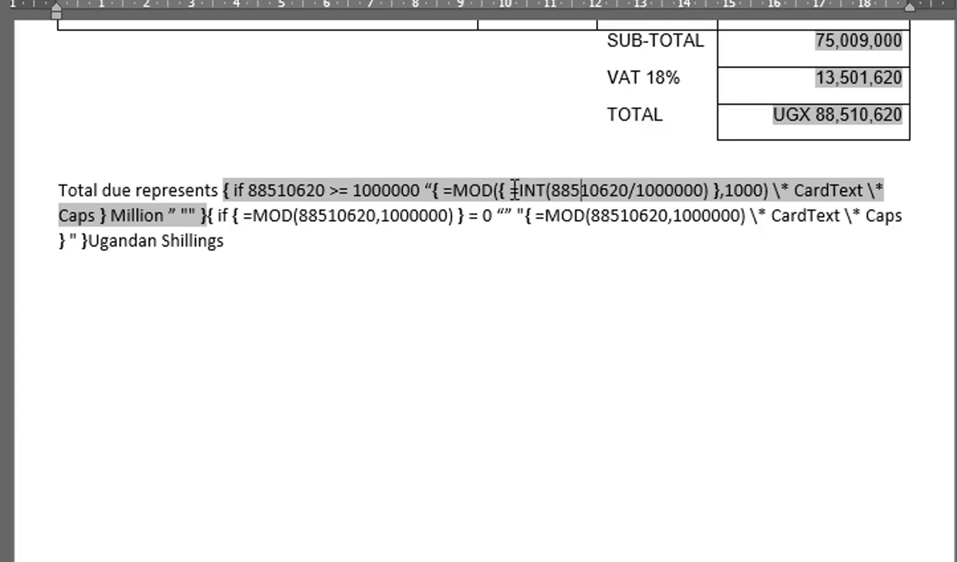
pyautogui.moveTo(515, 191); pyautogui.dragTo(692, 187)
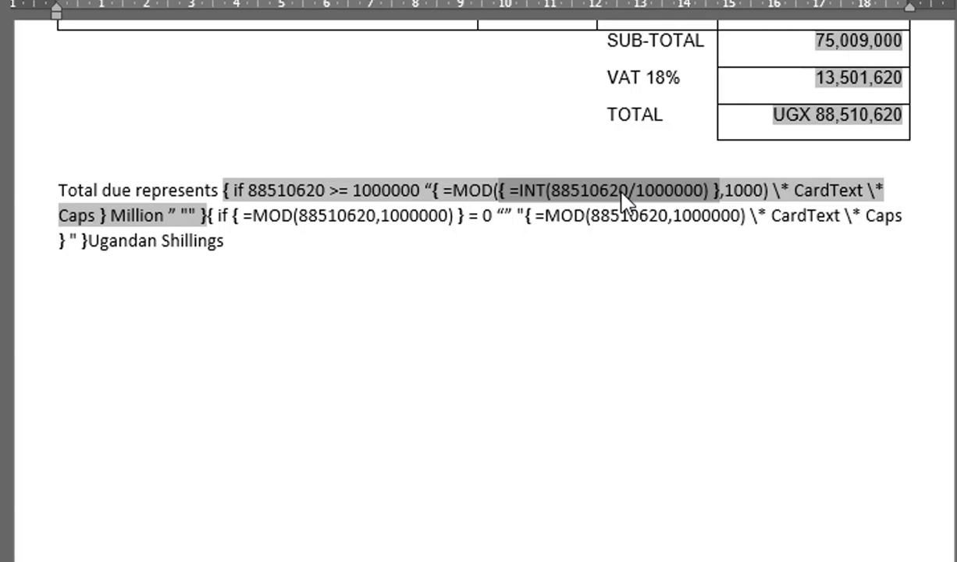
pyautogui.rightClick(520, 196)
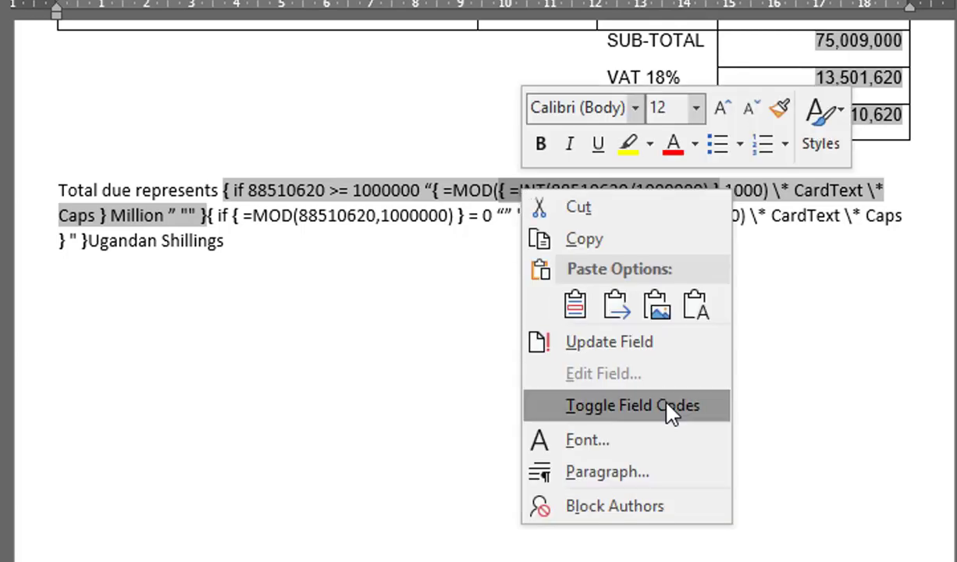
pyautogui.click(668, 404)
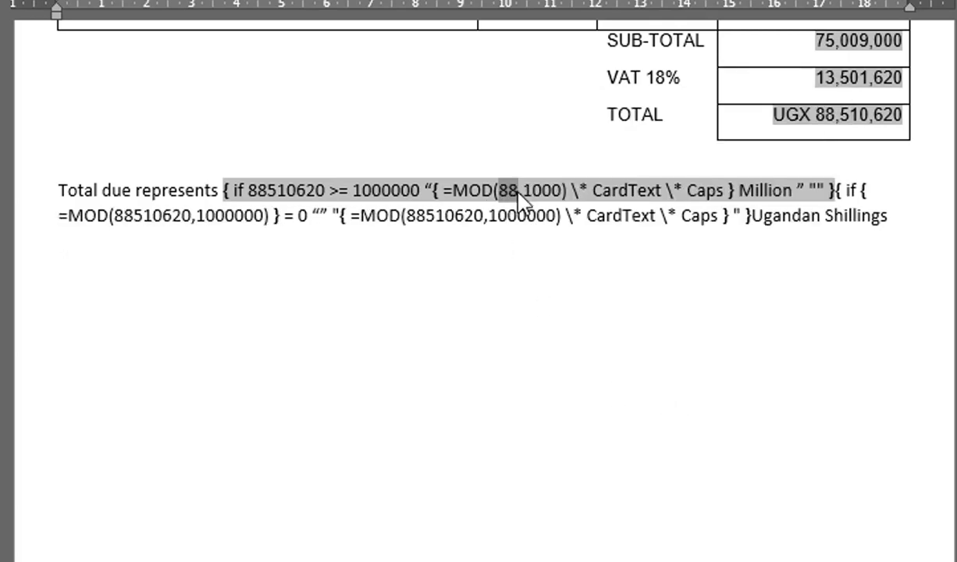
# Show the result of the MOD CardText field in the millions part, followed by that of its enclosing IF field.
pyautogui.rightClick(463, 189)
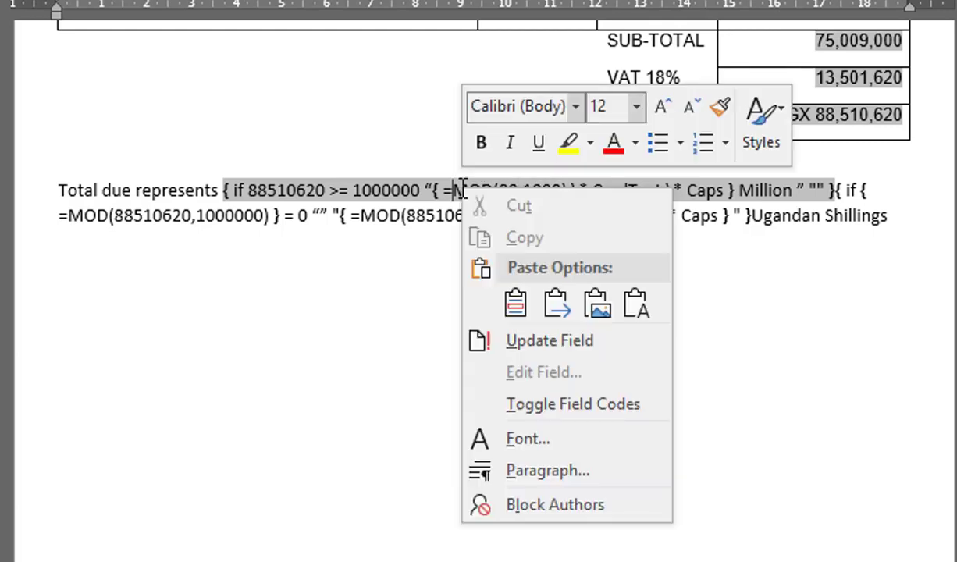
pyautogui.click(594, 405)
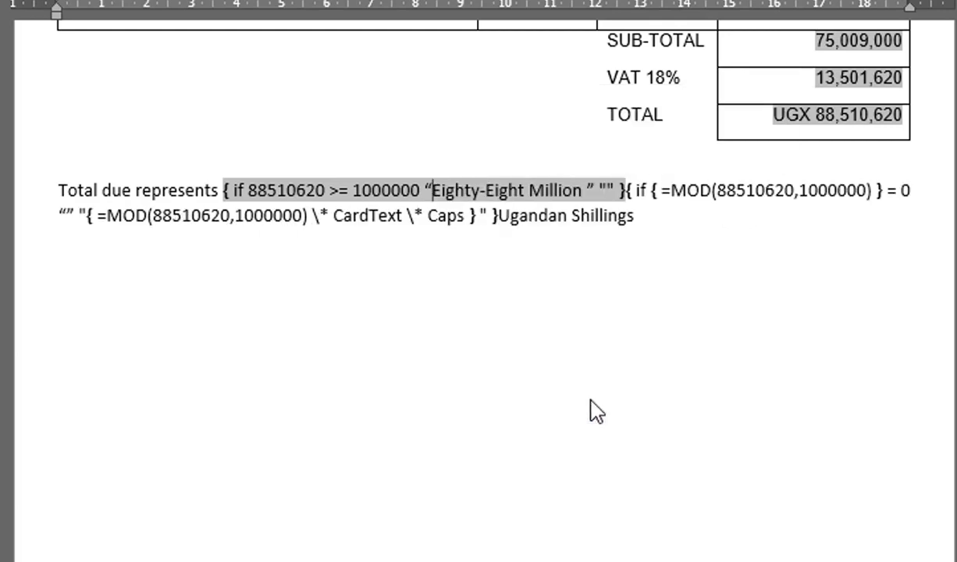
pyautogui.rightClick(621, 189)
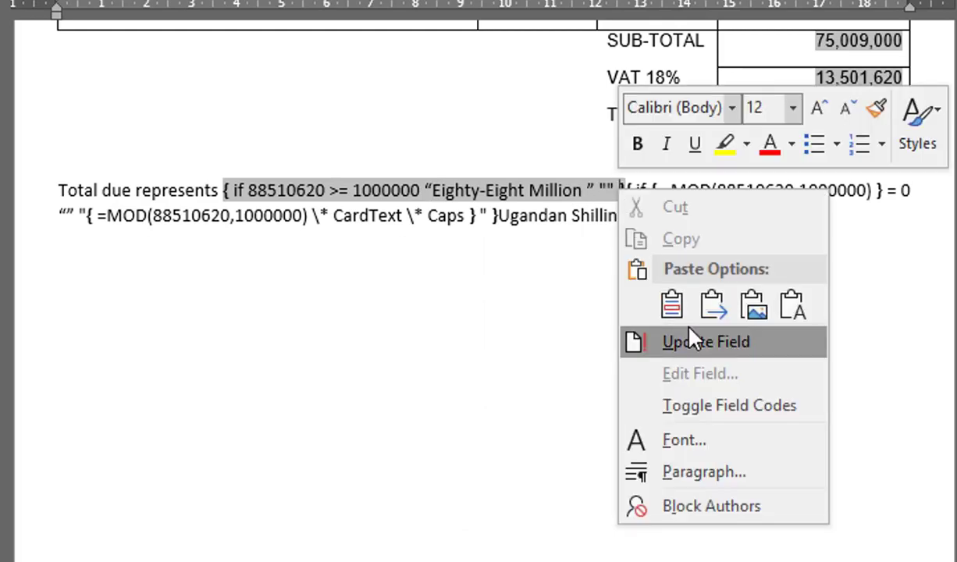
pyautogui.click(739, 416)
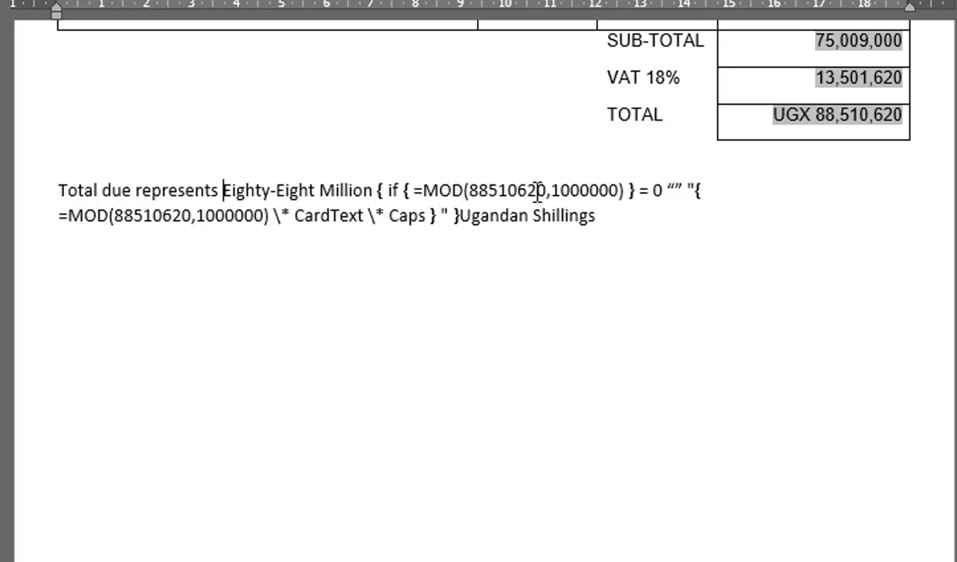
# Show the result of the MOD comparison in the remainder IF field and examine its empty true text and false text.
pyautogui.rightClick(464, 190)
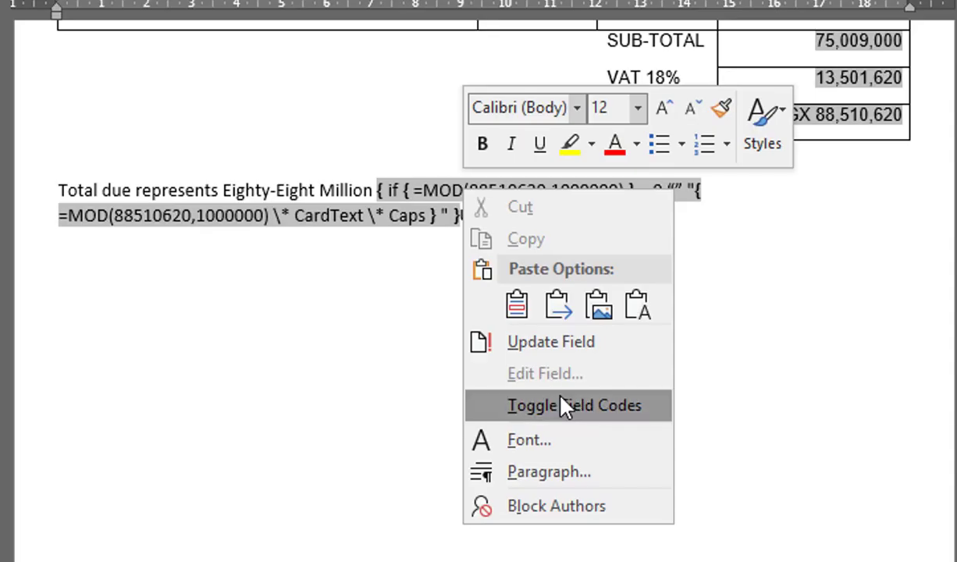
pyautogui.click(566, 403)
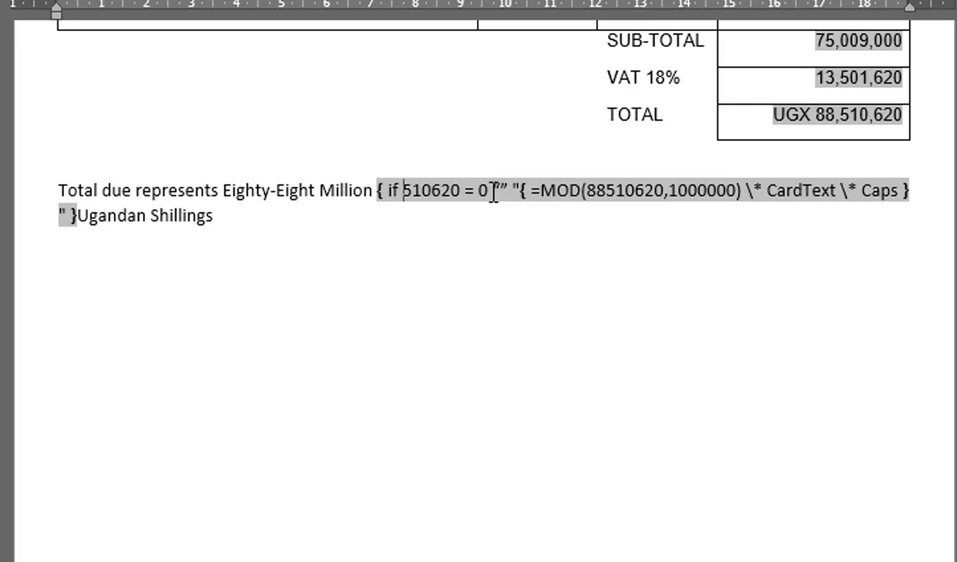
pyautogui.moveTo(493, 192); pyautogui.dragTo(509, 197)
pyautogui.moveTo(522, 190); pyautogui.dragTo(593, 214)
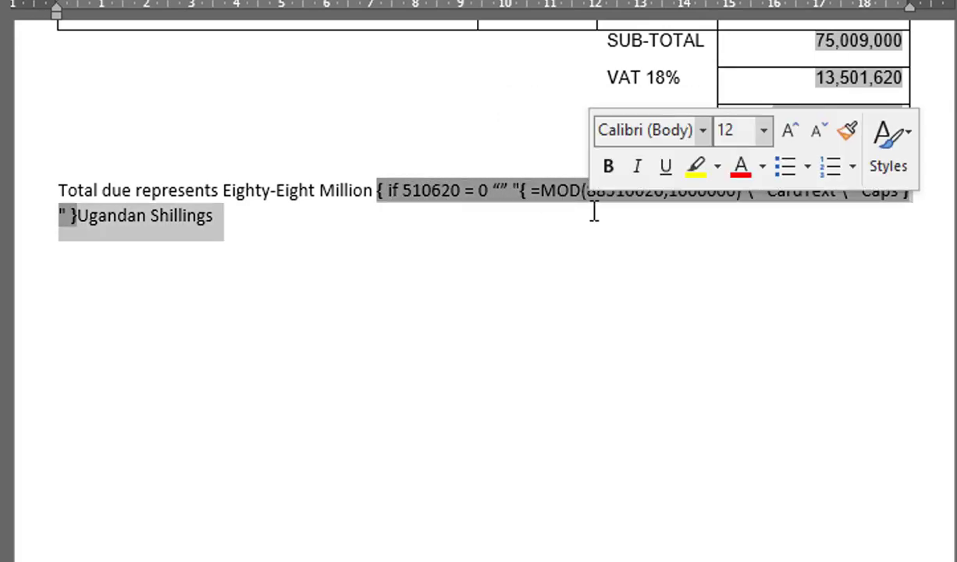
pyautogui.click(570, 199)
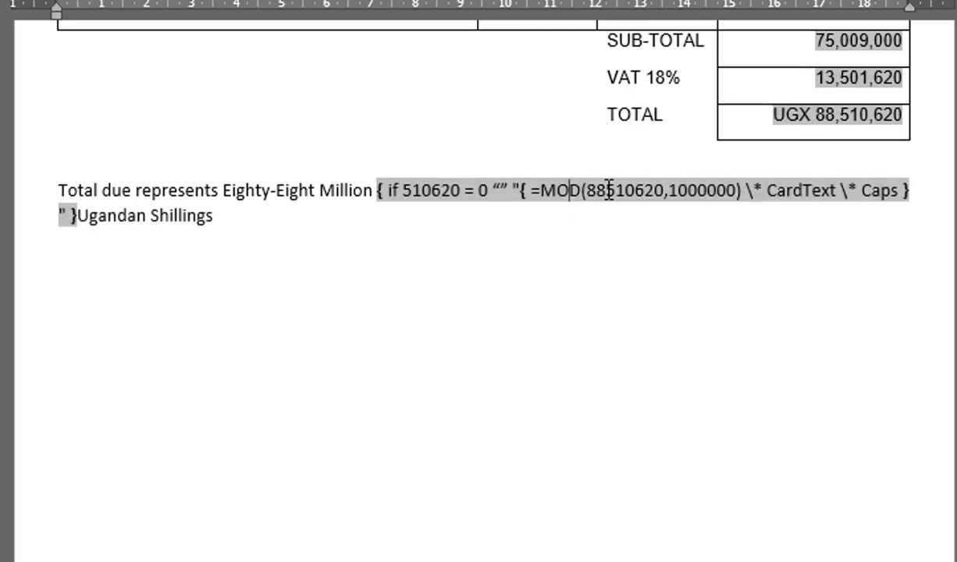
# Examine the MOD formula in the remainder IF field's false text and show its CardText result.
pyautogui.doubleClick(591, 195)
pyautogui.click(594, 195)
pyautogui.press('Right')
pyautogui.press('Right')
pyautogui.rightClick(781, 187)
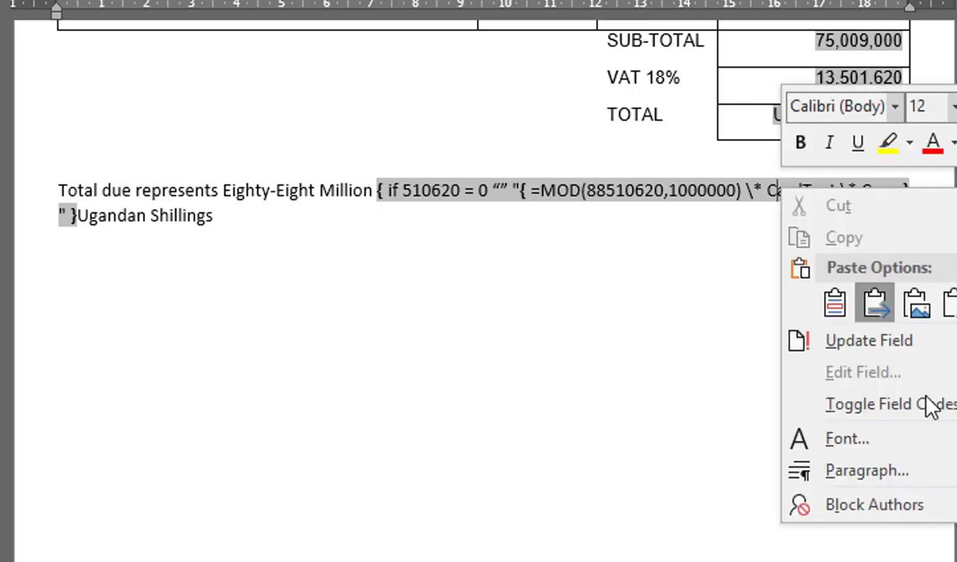
pyautogui.click(933, 420)
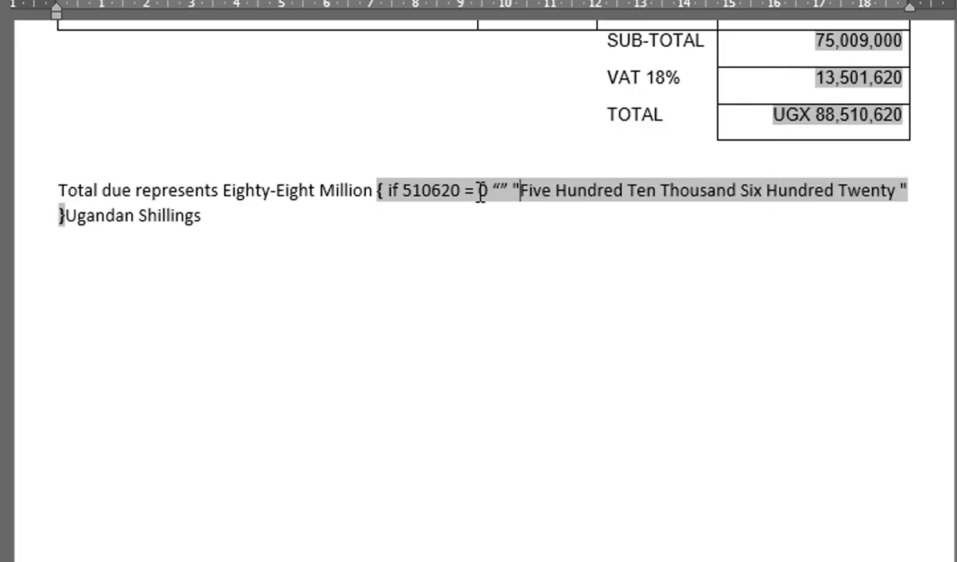
# Switch the whole remainder IF field in the "Total due represents" line to its result.
pyautogui.click(529, 192)
pyautogui.rightClick(432, 191)
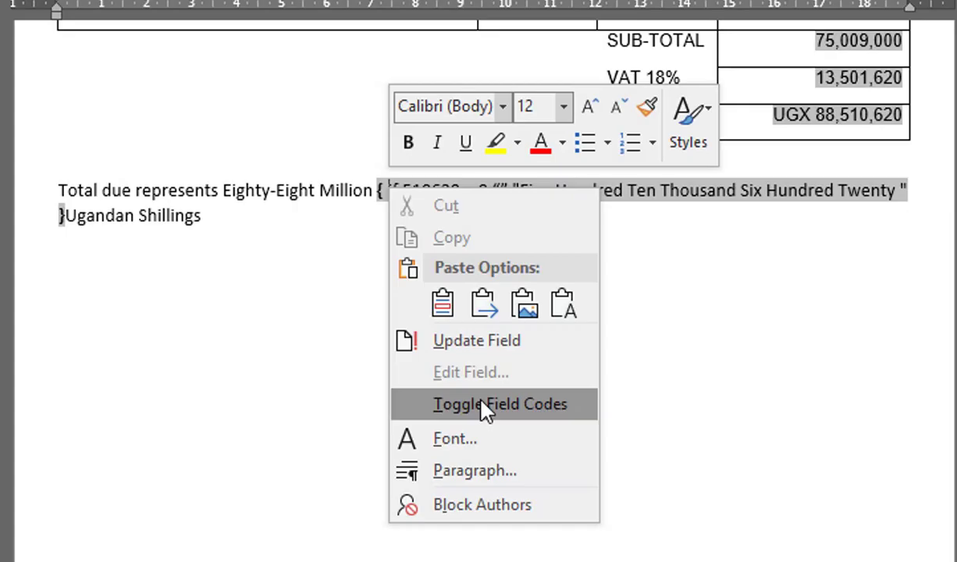
pyautogui.click(440, 405)
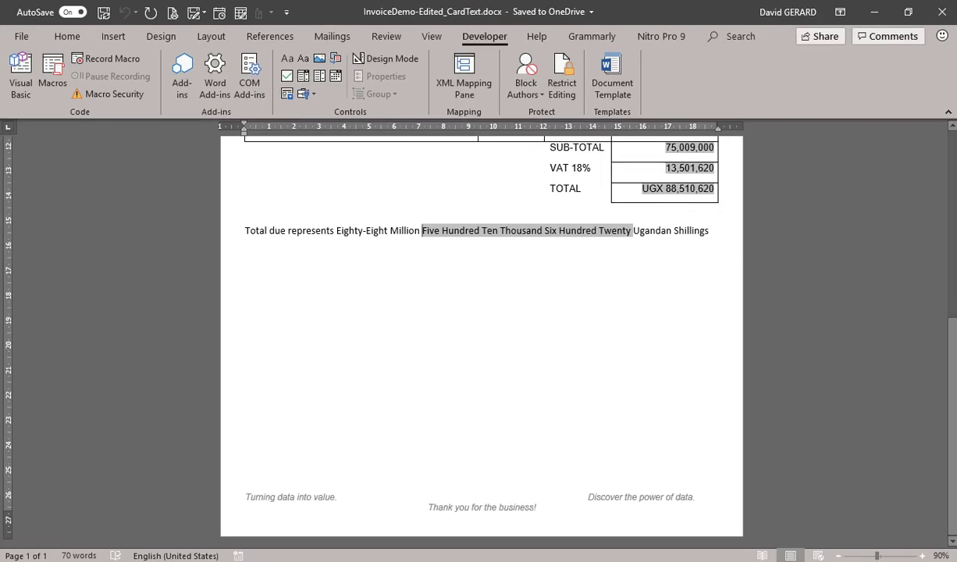
# Enforce the filling-in-forms protection on the invoice again and dismiss the editing restriction settings.
pyautogui.moveTo(953, 435); pyautogui.dragTo(953, 259)
pyautogui.click(569, 84)
pyautogui.click(783, 310)
pyautogui.click(491, 298)
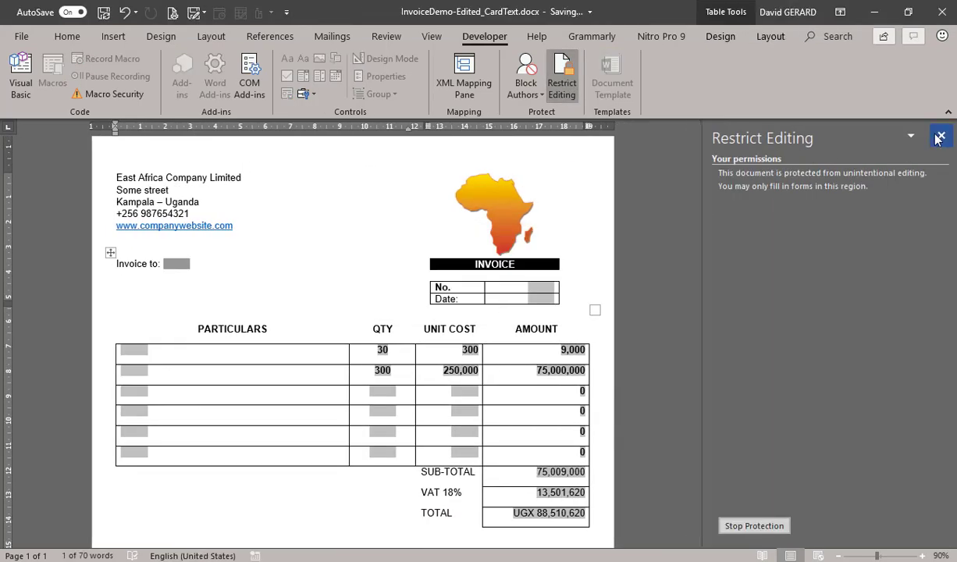
pyautogui.click(941, 135)
# Fill in the third invoice row with quantity 500 and unit cost 600,500.
pyautogui.click(513, 391)
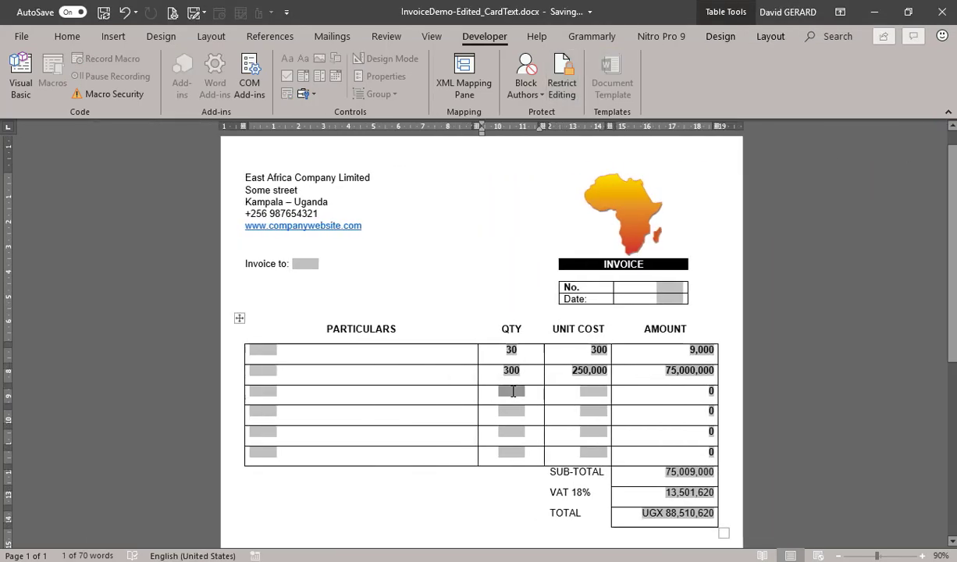
pyautogui.write('500')
pyautogui.press('Tab')
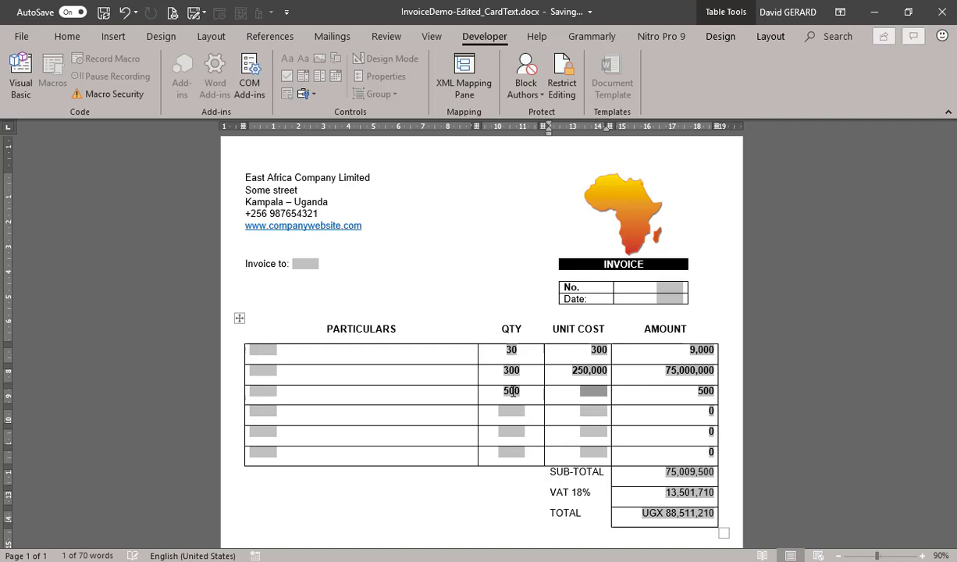
pyautogui.write('600')
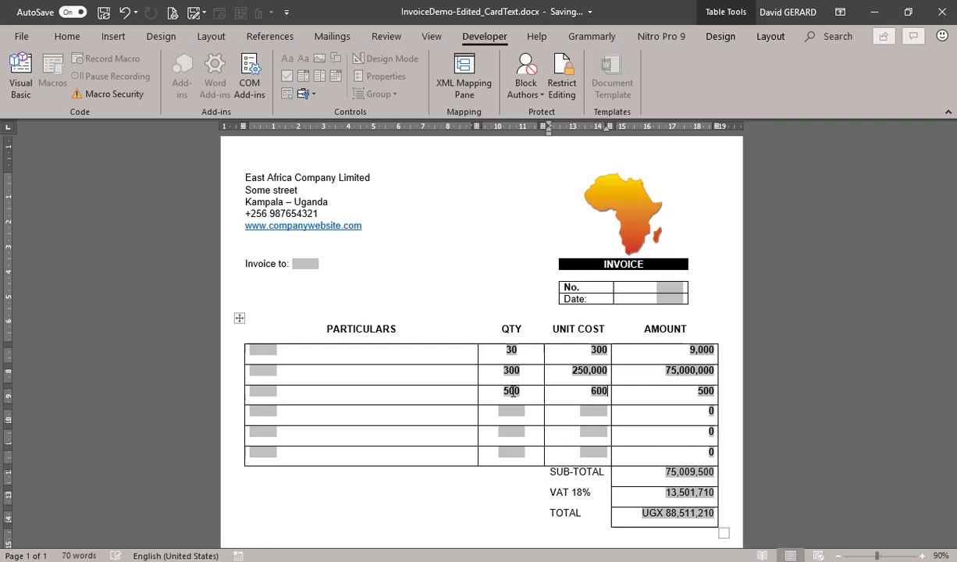
pyautogui.write(',500')
pyautogui.press('Tab')
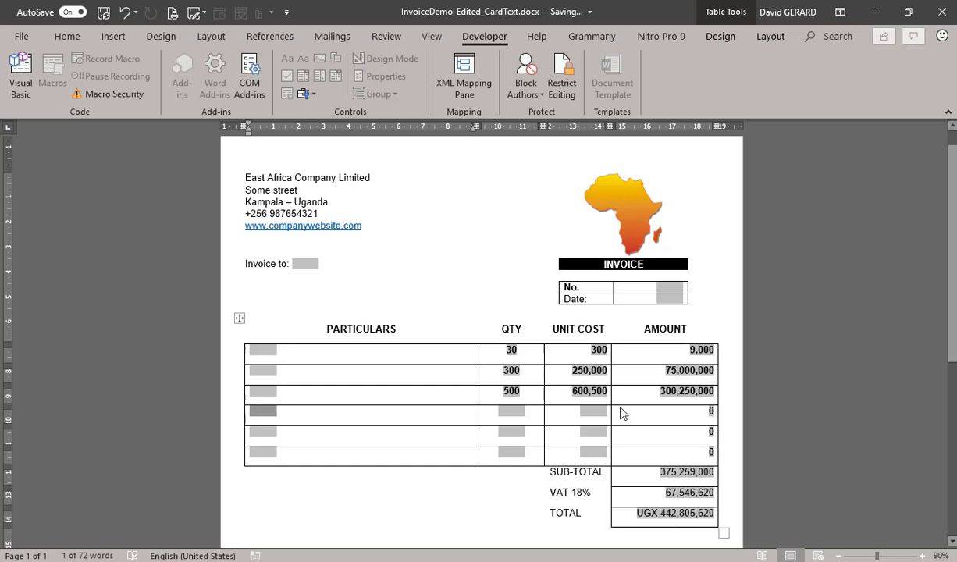
# Fill in the fourth invoice row with quantity 300 and unit cost 2,590,000.
pyautogui.click(510, 411)
pyautogui.write('300')
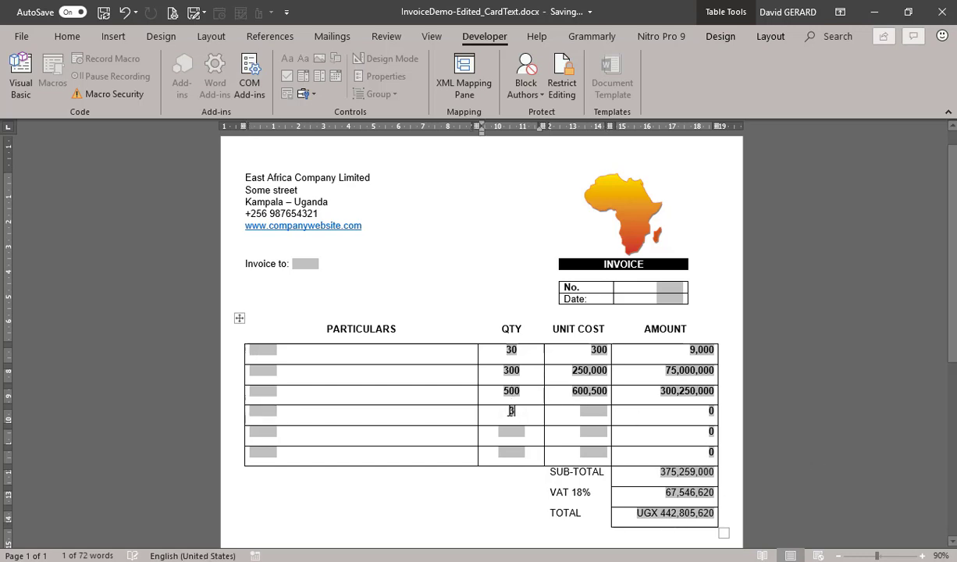
pyautogui.press('Tab')
pyautogui.write('2')
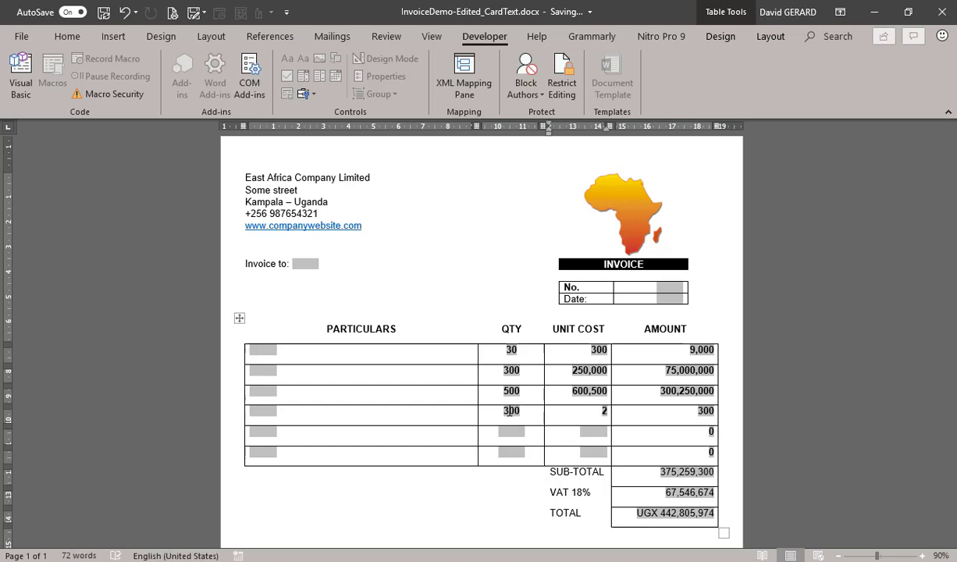
pyautogui.write(',590,000')
pyautogui.press('Tab')
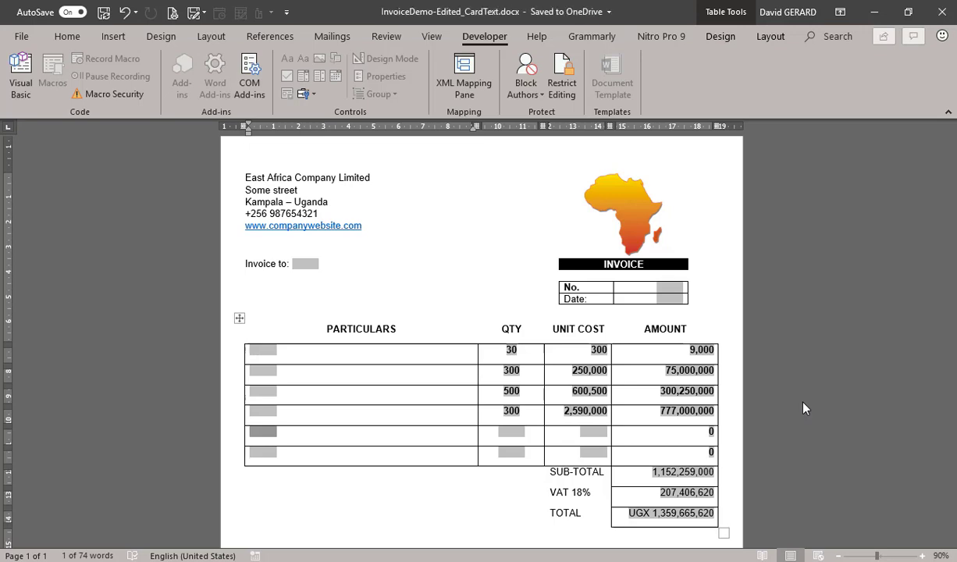
pyautogui.scroll(-1, 952, 238)
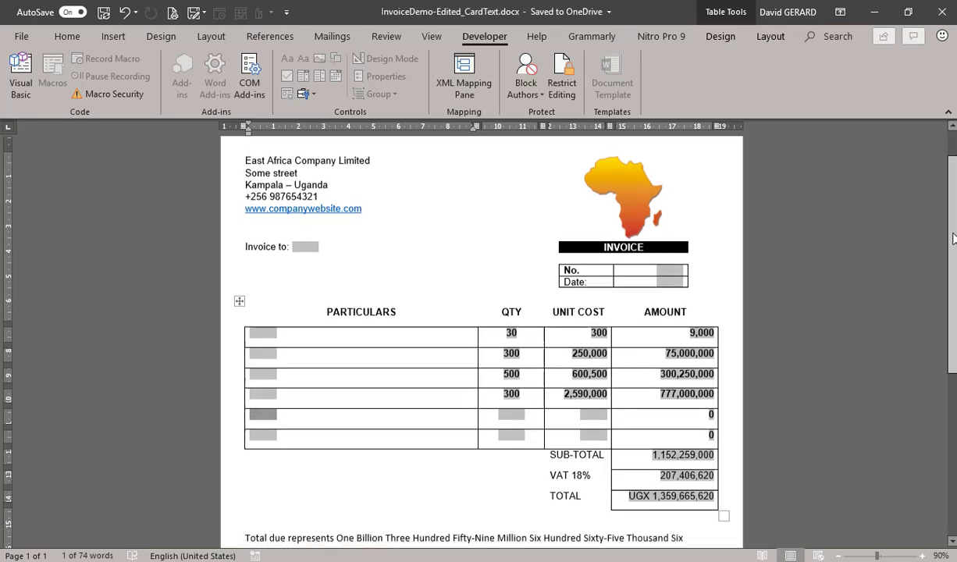